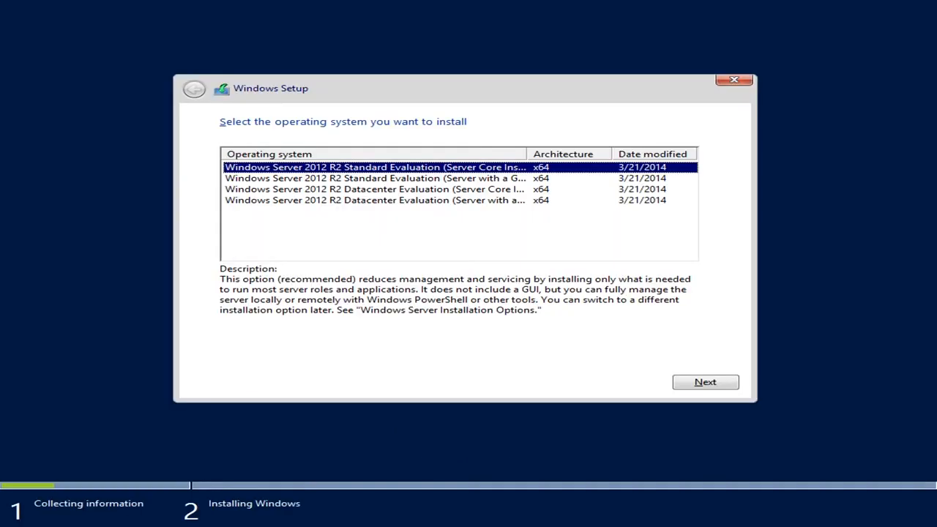
Step: Choose Windows Server 2012 R2 Standard Evaluation (Server with a GUI) as the operating system to install
{"action": "left_click_drag", "start_coordinate": [527, 151], "coordinate": [608, 154]}
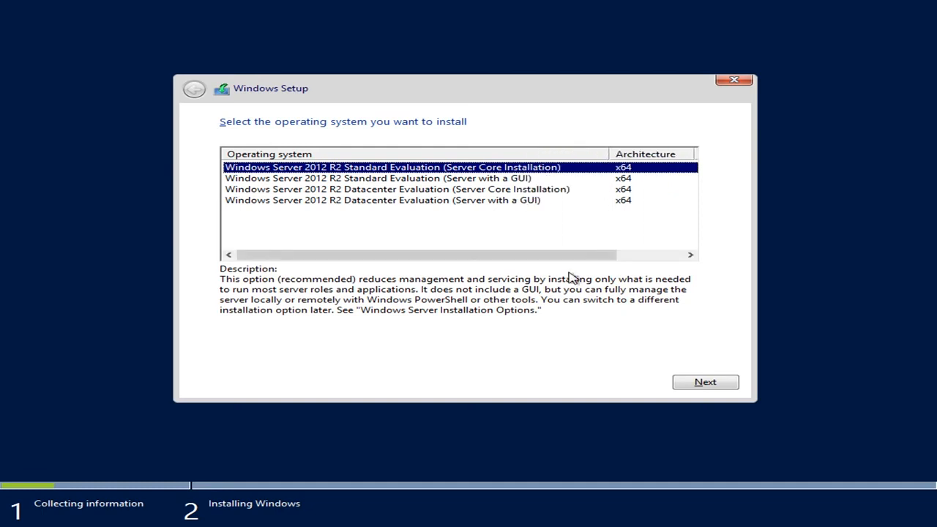
{"action": "left_click_drag", "start_coordinate": [567, 257], "coordinate": [456, 247]}
{"action": "left_click", "coordinate": [486, 181]}
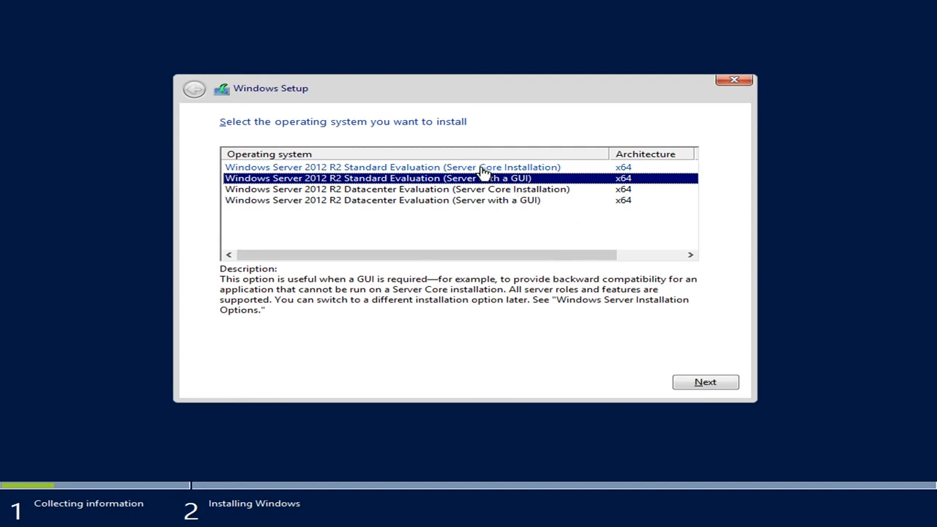
{"action": "left_click", "coordinate": [475, 168]}
{"action": "left_click", "coordinate": [471, 183]}
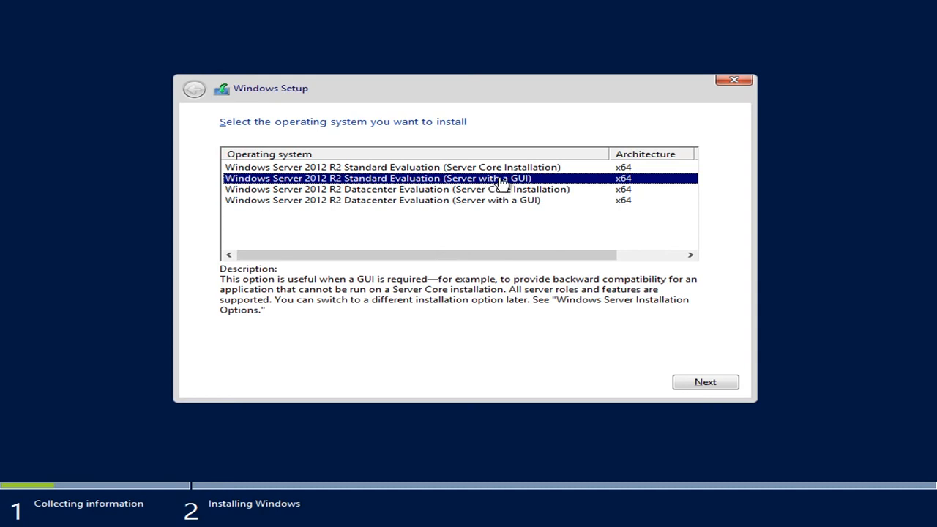
{"action": "left_click", "coordinate": [712, 379]}
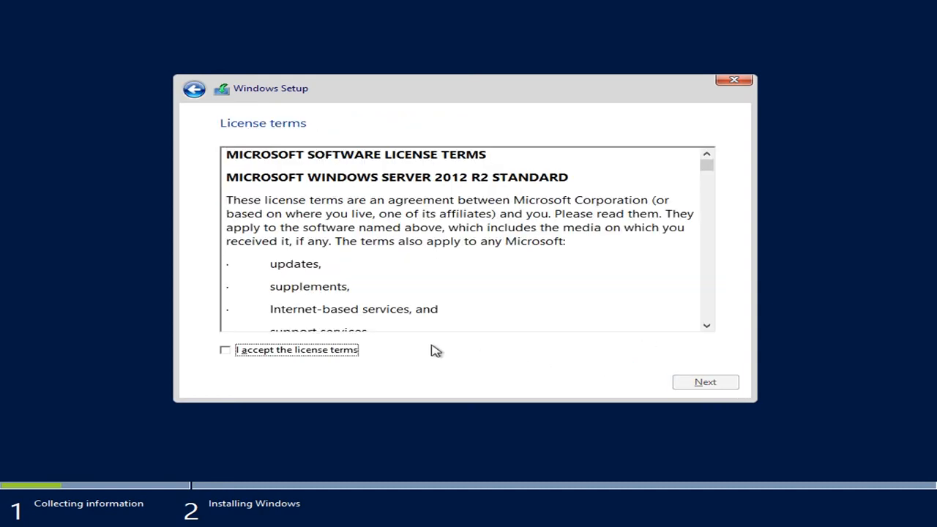
Step: Accept the license terms and choose the custom installation of Windows only (advanced)
{"action": "left_click", "coordinate": [295, 353]}
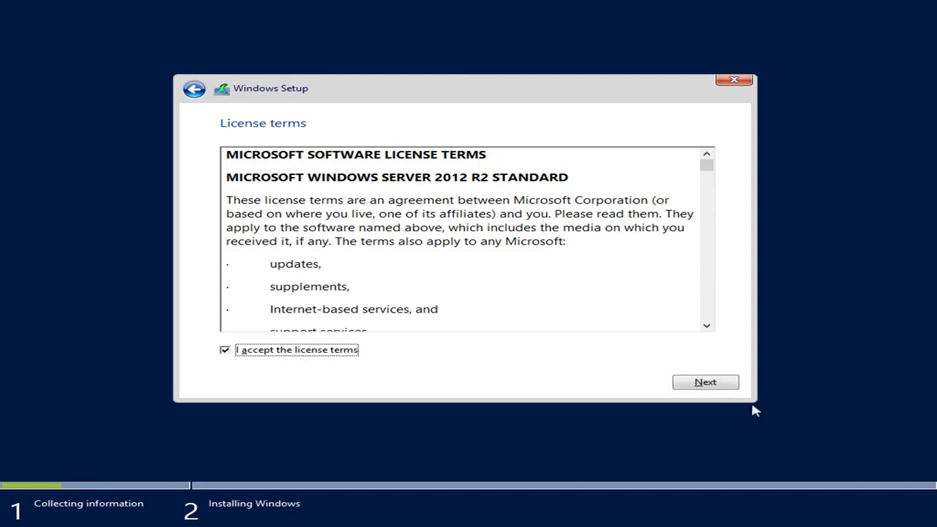
{"action": "left_click", "coordinate": [699, 385]}
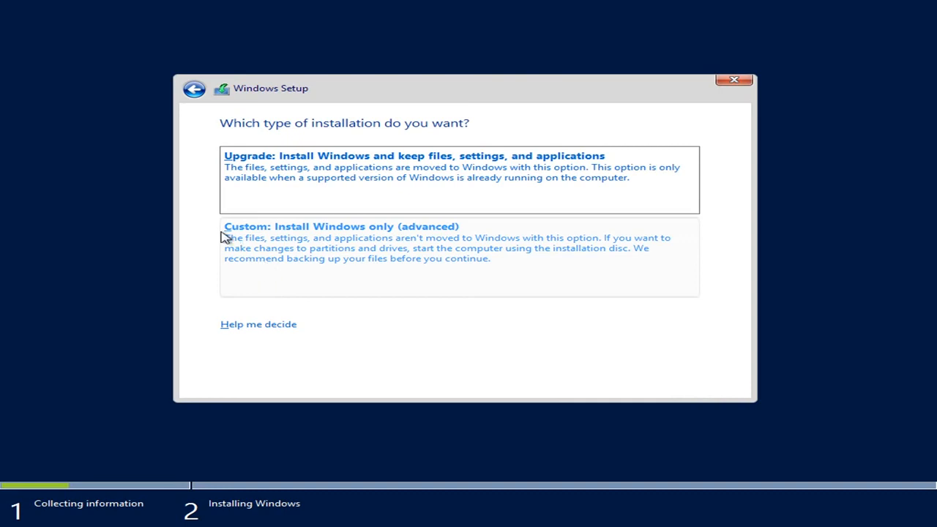
{"action": "left_click", "coordinate": [377, 241]}
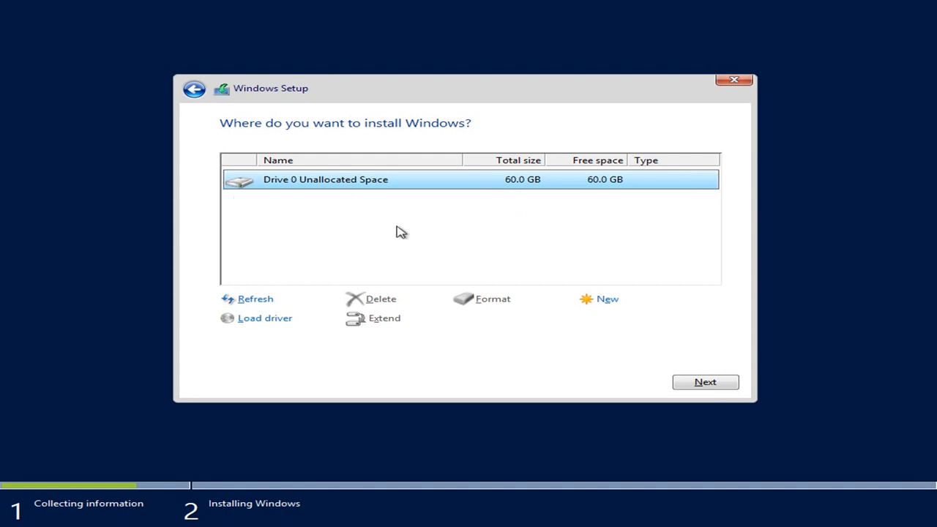
Step: Create a 61440 MB partition on Drive 0 and install Windows on the drive through its restart
{"action": "left_click", "coordinate": [609, 300]}
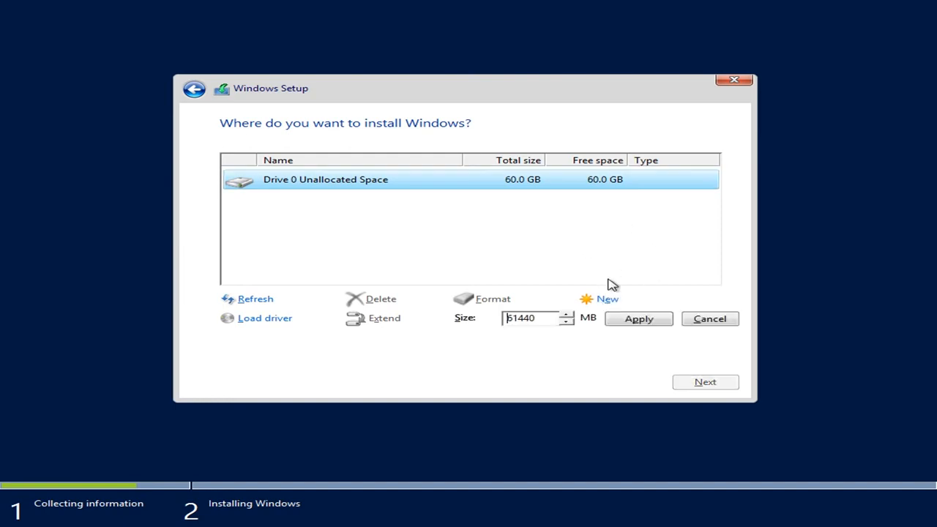
{"action": "left_click", "coordinate": [633, 322]}
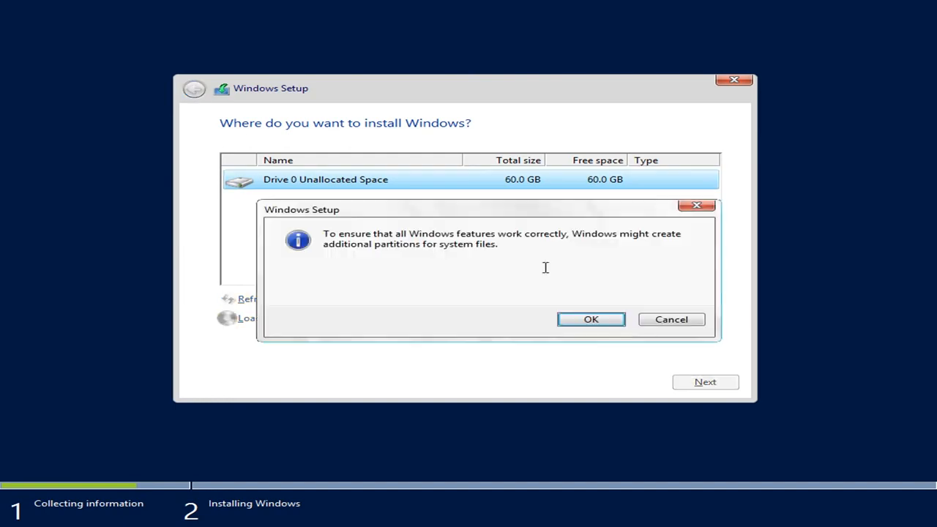
{"action": "left_click", "coordinate": [589, 324]}
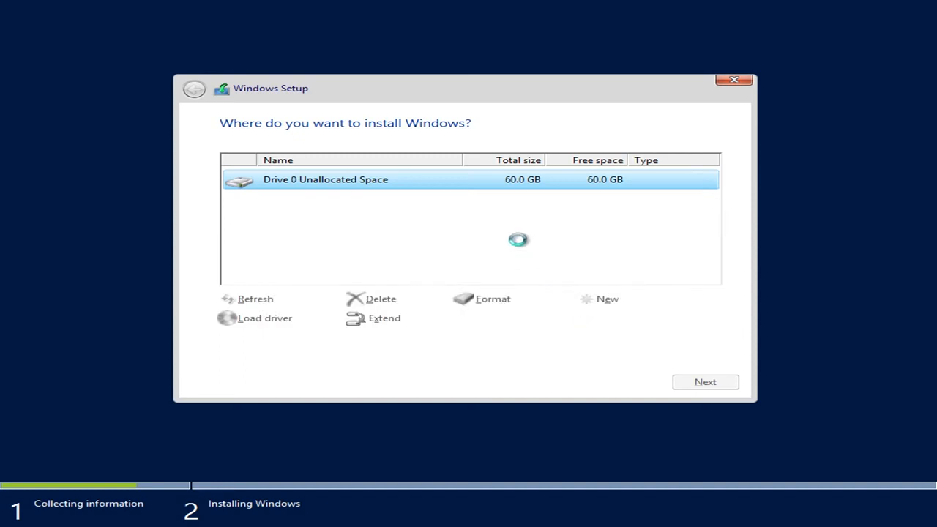
{"action": "left_click", "coordinate": [689, 388]}
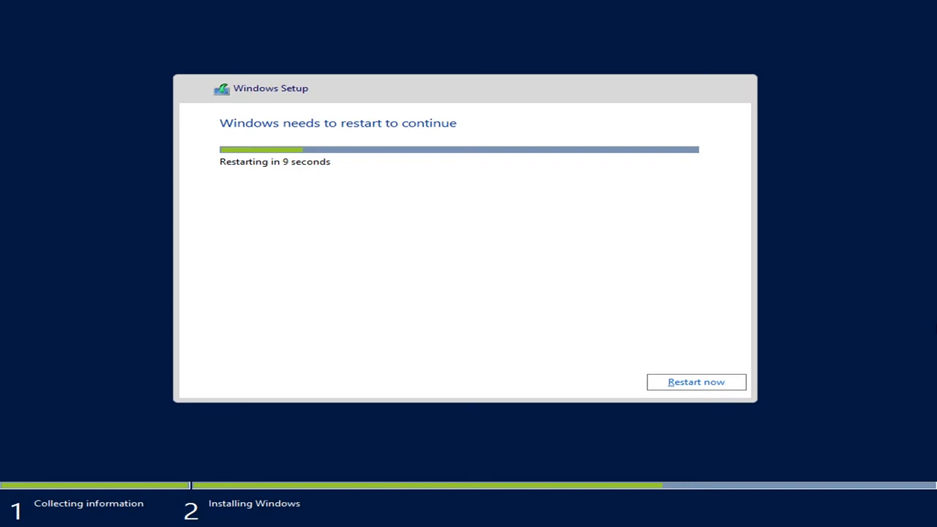
{"action": "left_click", "coordinate": [697, 389]}
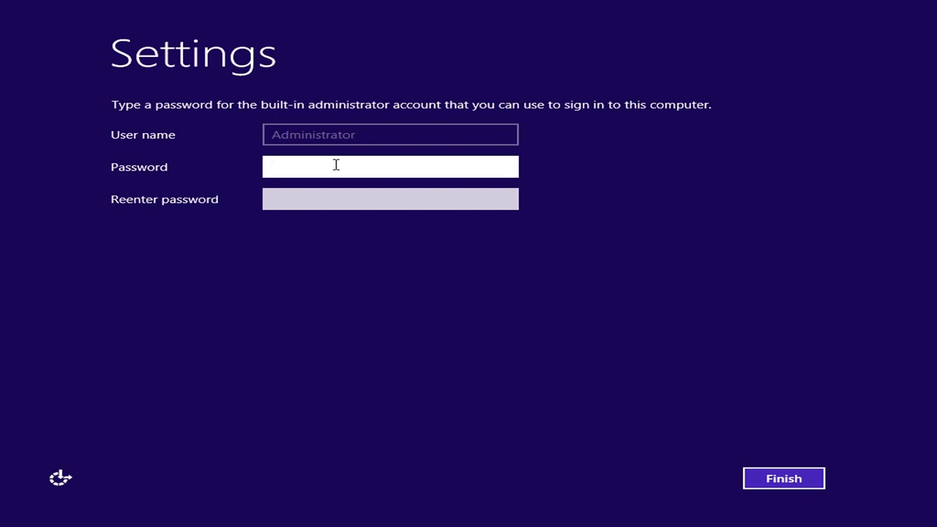
Step: Try to set a password for the built-in administrator account
{"action": "type", "text": "Password123"}
{"action": "key", "text": "Tab"}
{"action": "type", "text": "Password123"}
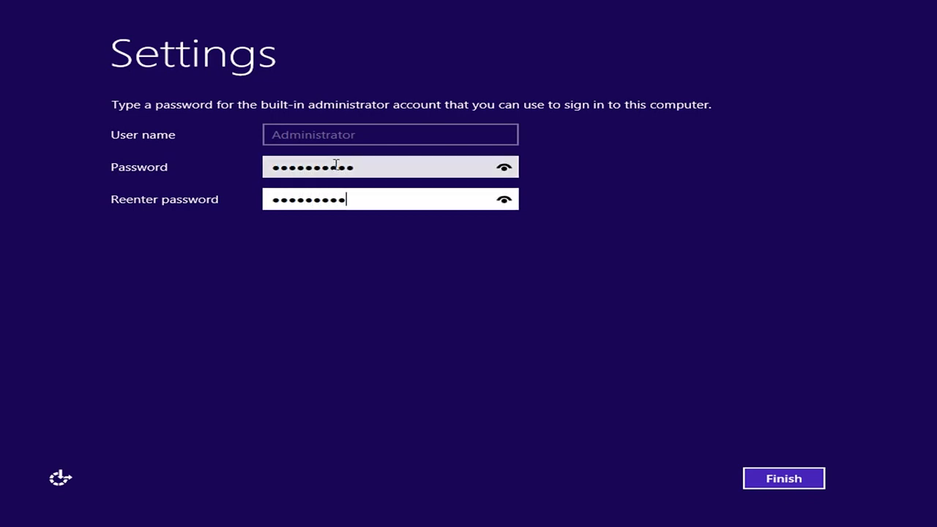
{"action": "left_click", "coordinate": [781, 478]}
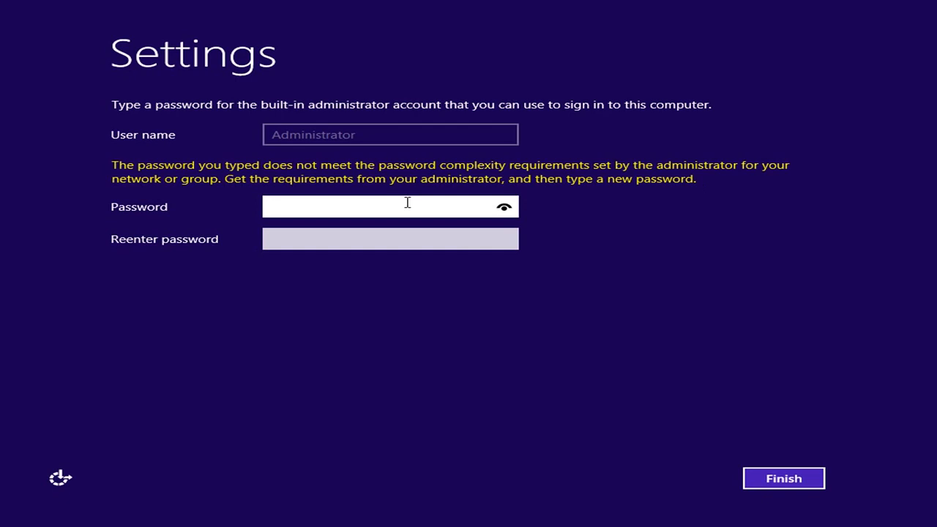
Step: Set a new, more complex password for the built-in administrator account and finish the setup settings
{"action": "type", "text": "••••••••••••"}
{"action": "key", "text": "Tab"}
{"action": "type", "text": "••••••••••••"}
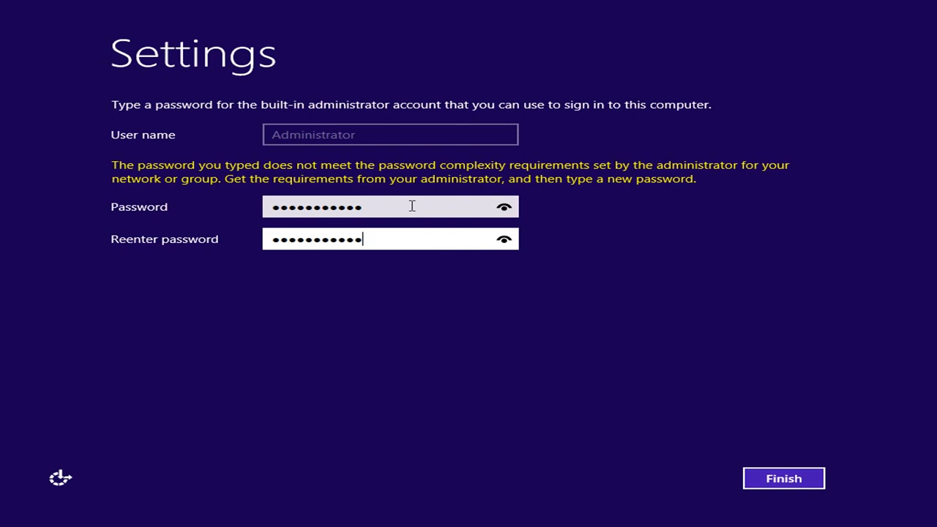
{"action": "left_click", "coordinate": [794, 476]}
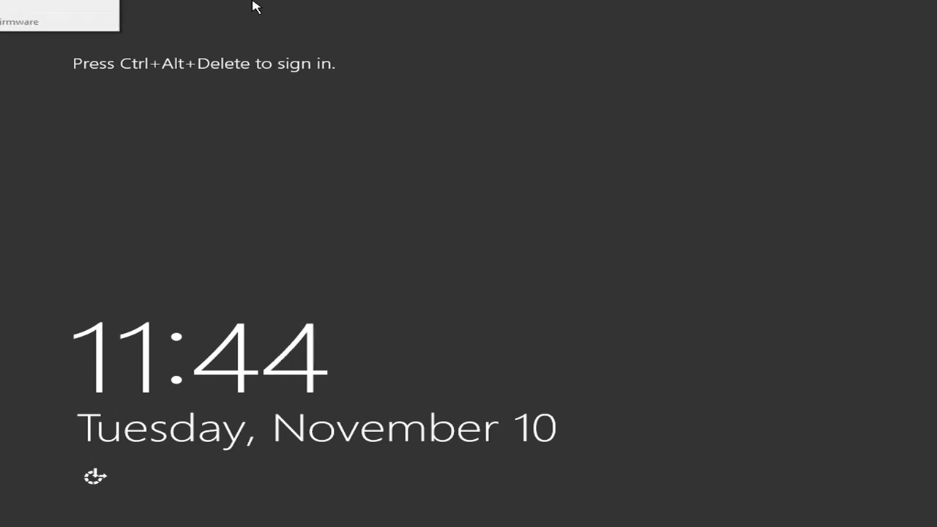
Step: Sign in to Windows Server as Administrator with the account password
{"action": "key", "text": "ctrl+alt+Delete"}
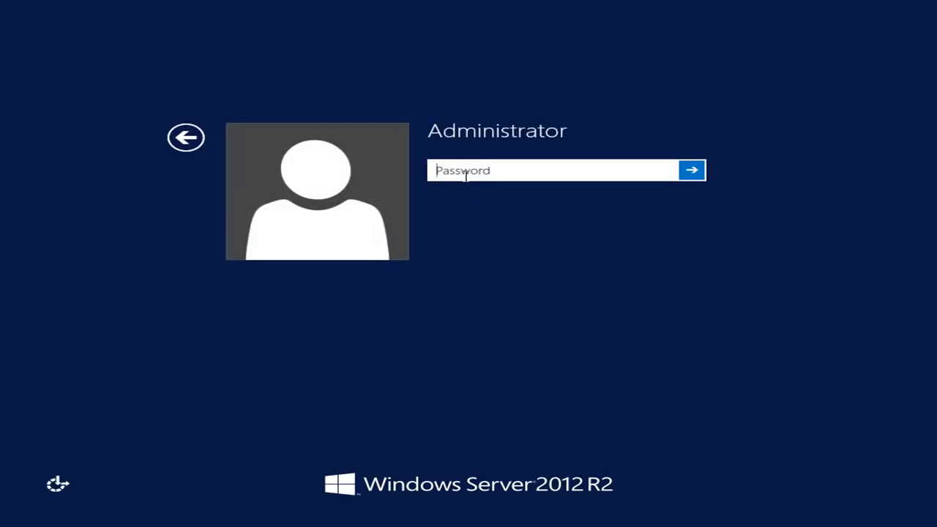
{"action": "type", "text": "Pa$$w0rd123"}
{"action": "key", "text": "Return"}
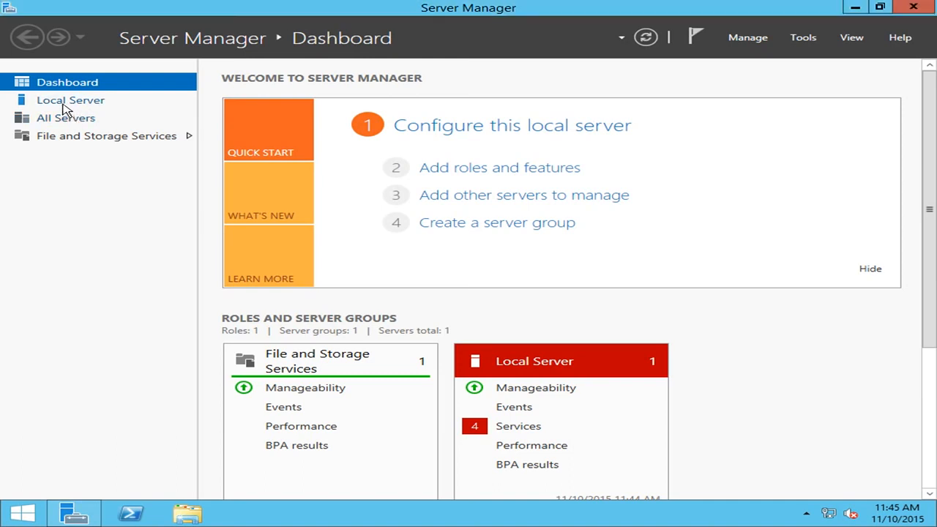
Step: Review the local server's properties and the list of all servers, ending on the Local Server page
{"action": "left_click", "coordinate": [66, 103]}
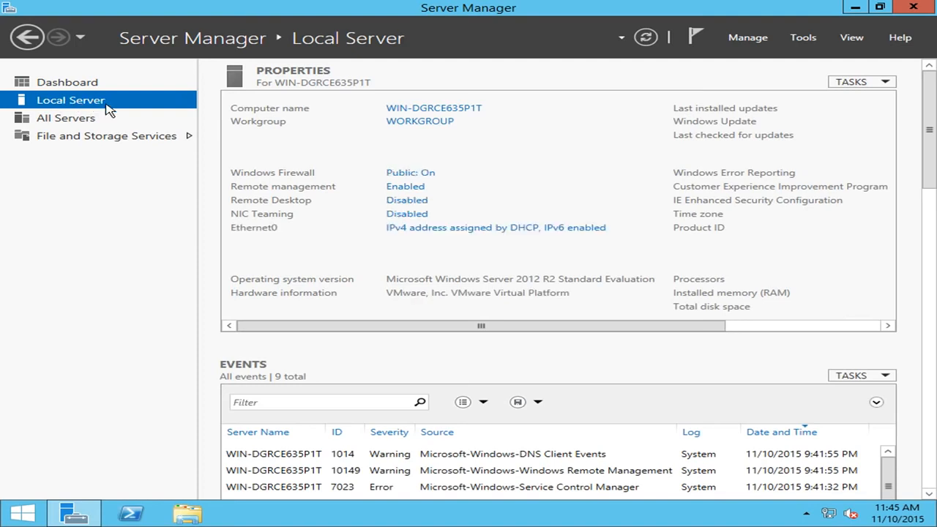
{"action": "left_click", "coordinate": [82, 124]}
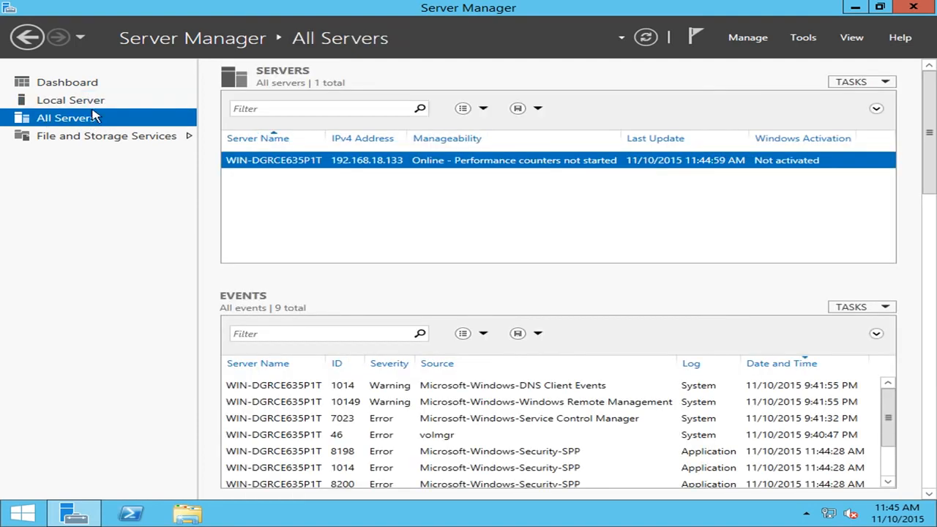
{"action": "left_click", "coordinate": [49, 106]}
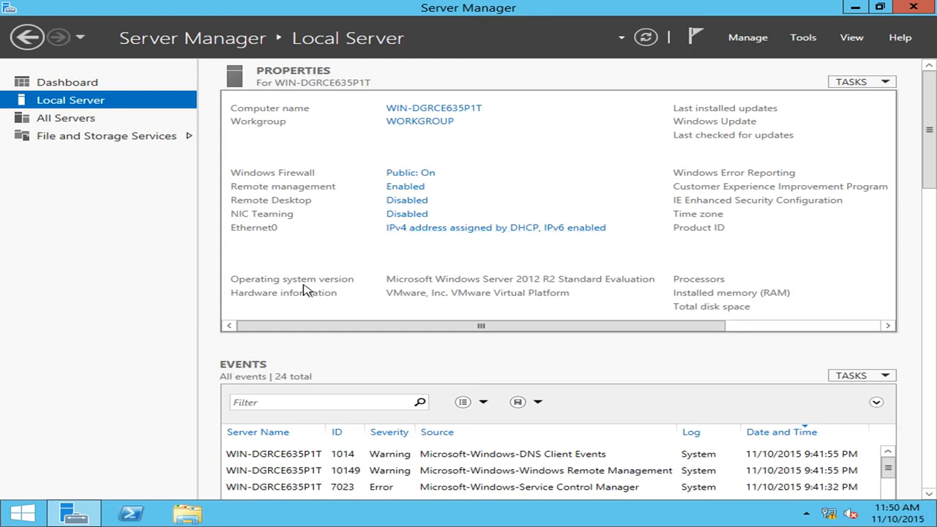
Step: Open Windows PowerShell in a smaller window beside the server properties and run ipconfig to check the IP configuration
{"action": "left_click", "coordinate": [130, 515]}
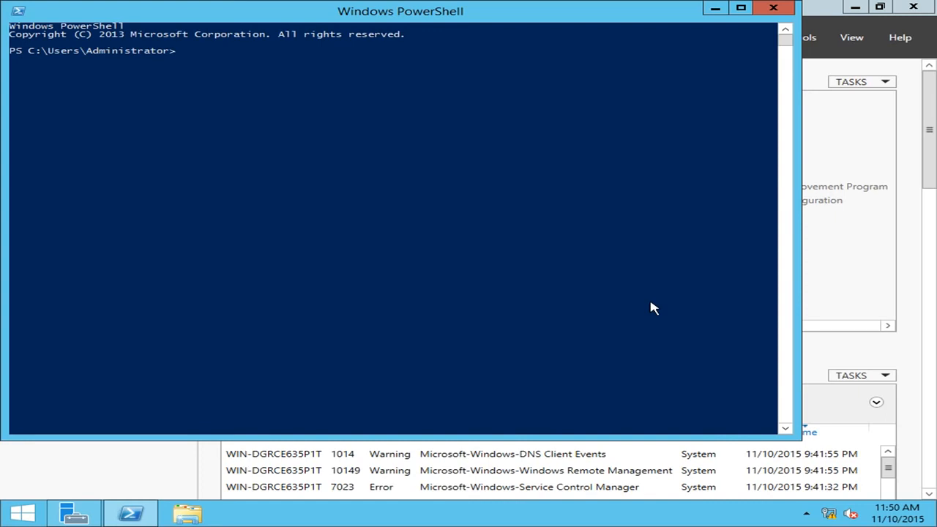
{"action": "left_click_drag", "start_coordinate": [800, 440], "coordinate": [442, 246]}
{"action": "left_click_drag", "start_coordinate": [235, 15], "coordinate": [706, 232]}
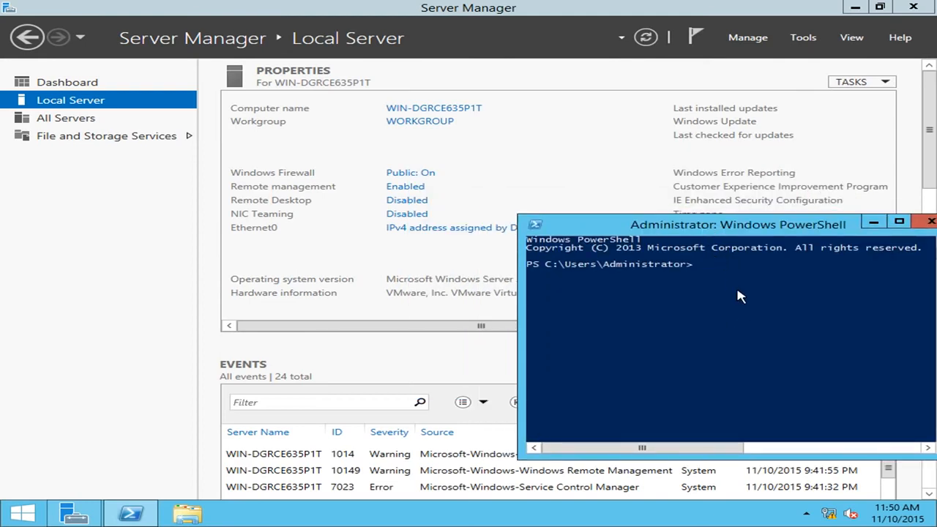
{"action": "left_click_drag", "start_coordinate": [732, 228], "coordinate": [574, 197]}
{"action": "left_click_drag", "start_coordinate": [795, 424], "coordinate": [918, 470]}
{"action": "left_click_drag", "start_coordinate": [622, 196], "coordinate": [677, 170]}
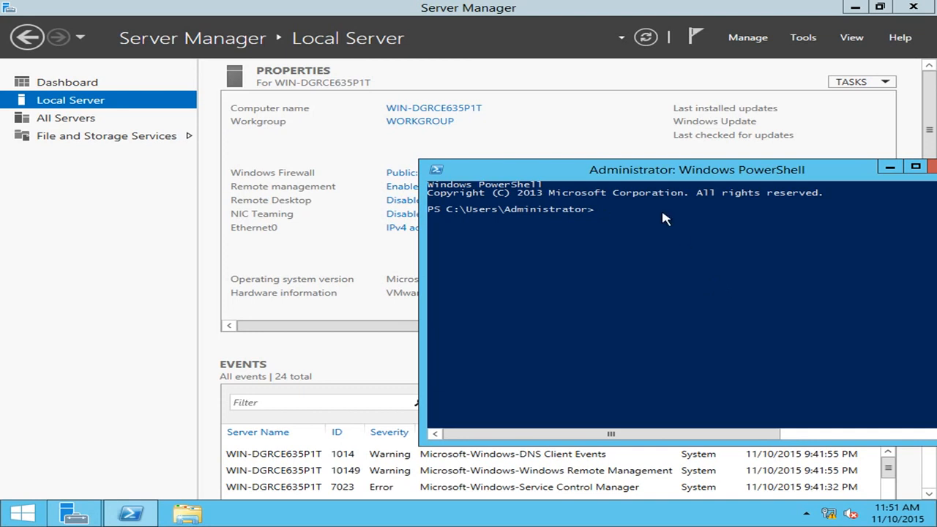
{"action": "type", "text": "ipconfig"}
{"action": "key", "text": "Return"}
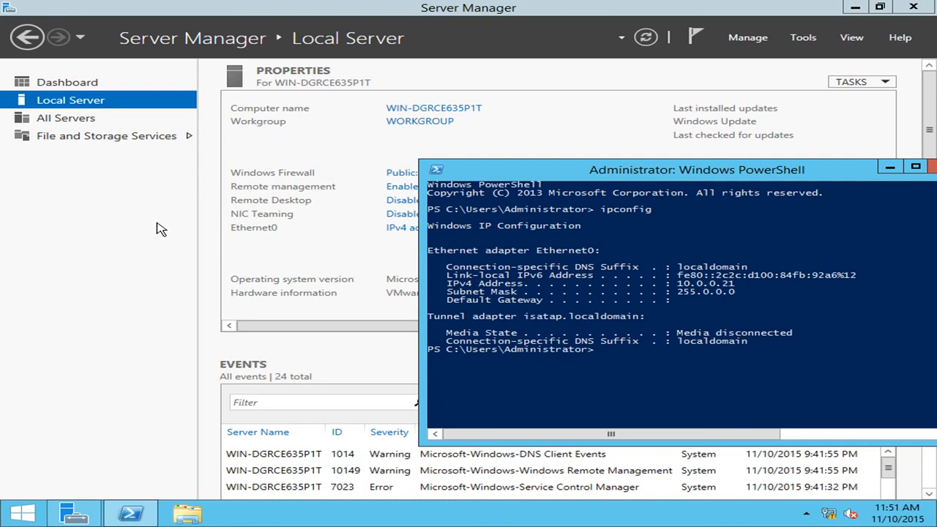
Step: Open the Internet Protocol Version 4 (TCP/IPv4) properties of the Ethernet0 adapter from the local server's network connections
{"action": "left_click", "coordinate": [233, 227]}
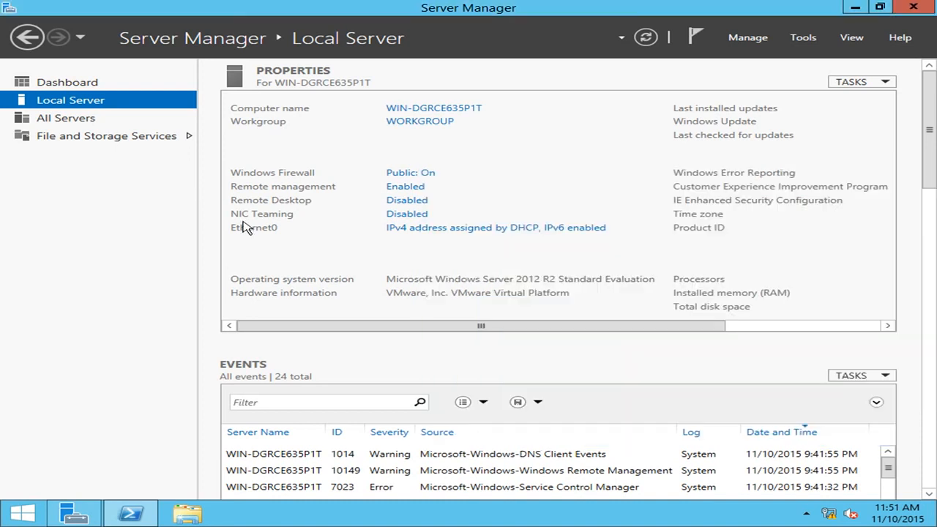
{"action": "left_click", "coordinate": [485, 228]}
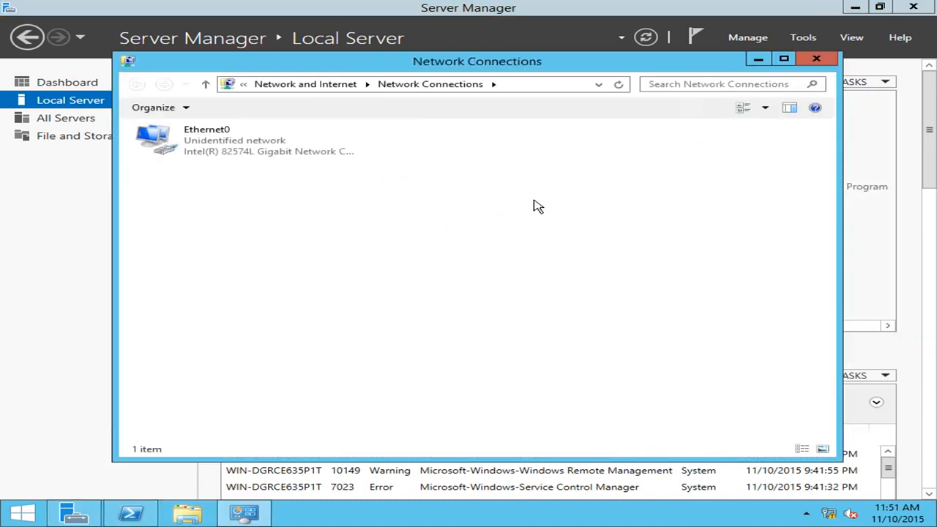
{"action": "left_click", "coordinate": [225, 137]}
{"action": "right_click", "coordinate": [223, 132]}
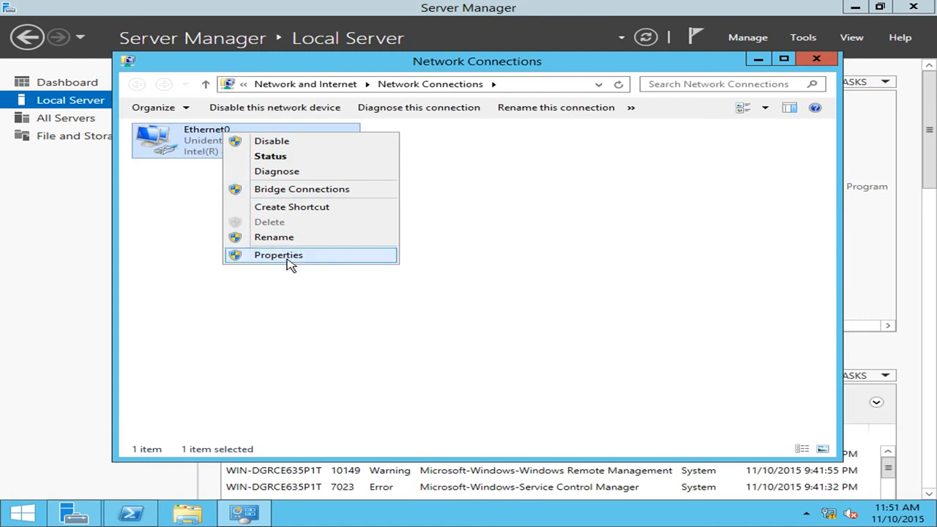
{"action": "left_click", "coordinate": [289, 256]}
{"action": "left_click_drag", "start_coordinate": [330, 124], "coordinate": [589, 144]}
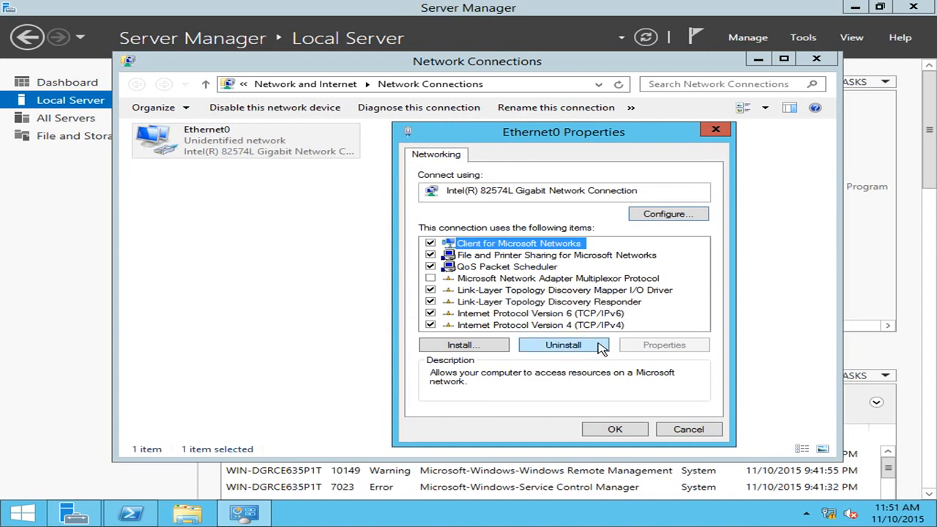
{"action": "left_click", "coordinate": [574, 326]}
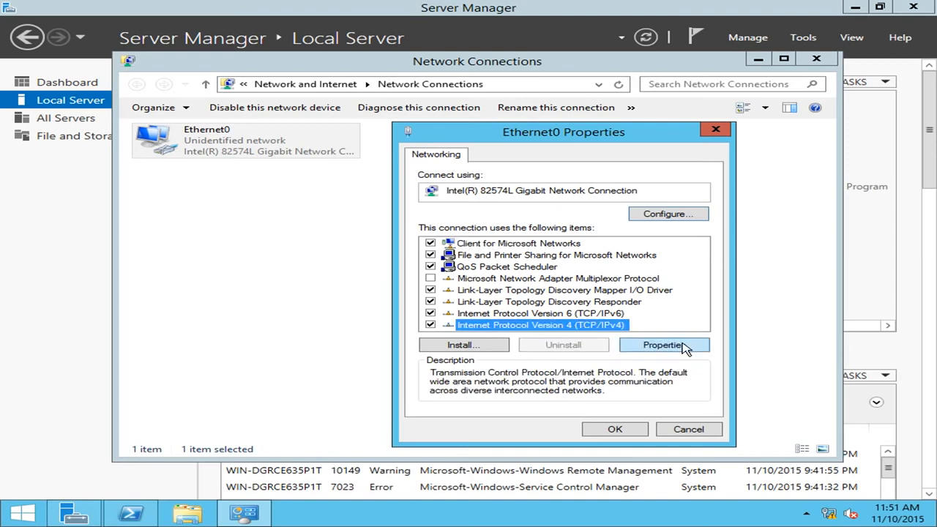
{"action": "left_click", "coordinate": [684, 348]}
Step: Assign Ethernet0 the static IP address 10.0.0.21 with subnet mask 255.0.0.0
{"action": "left_click", "coordinate": [535, 284]}
{"action": "left_click", "coordinate": [651, 297]}
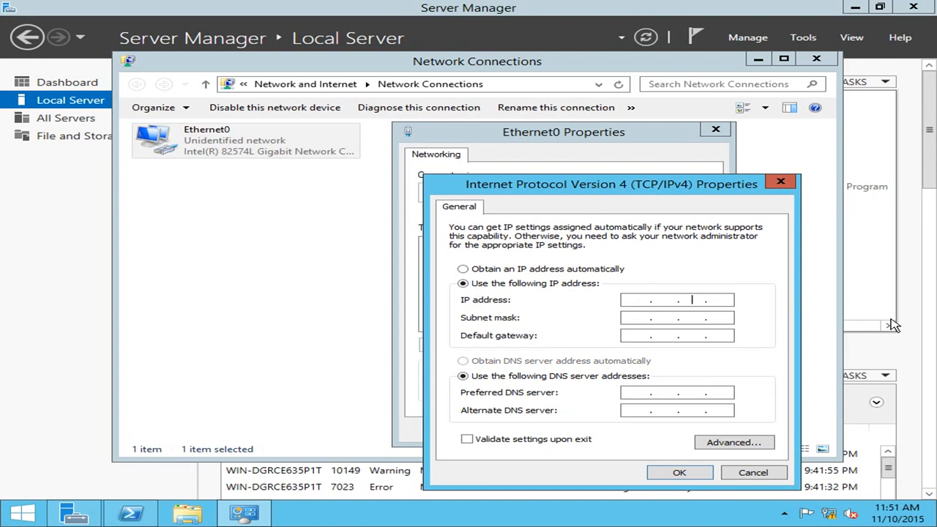
{"action": "type", "text": "10.0.0.21"}
{"action": "left_click", "coordinate": [640, 317]}
{"action": "left_click", "coordinate": [634, 335]}
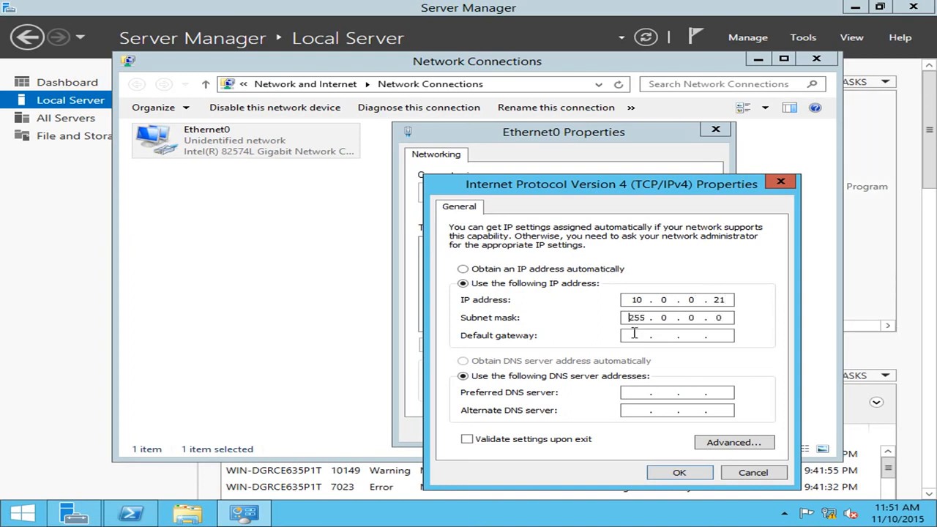
Step: Set the default gateway to 10.0.0.1 and the preferred DNS server to 127.0.0.1, and apply the adapter settings
{"action": "type", "text": "10.0.0.1"}
{"action": "left_click", "coordinate": [640, 393]}
{"action": "type", "text": "127 . 0 . 0 . 1"}
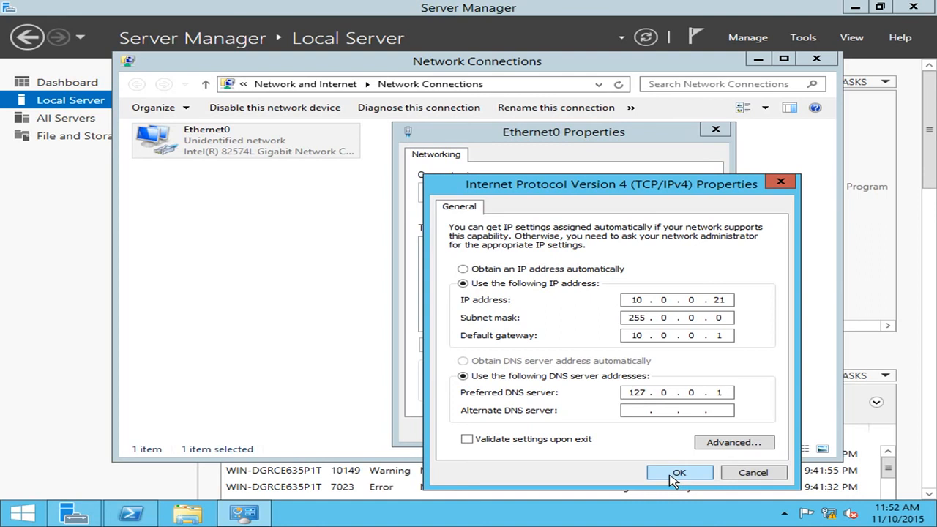
{"action": "left_click", "coordinate": [674, 475]}
{"action": "left_click", "coordinate": [613, 429]}
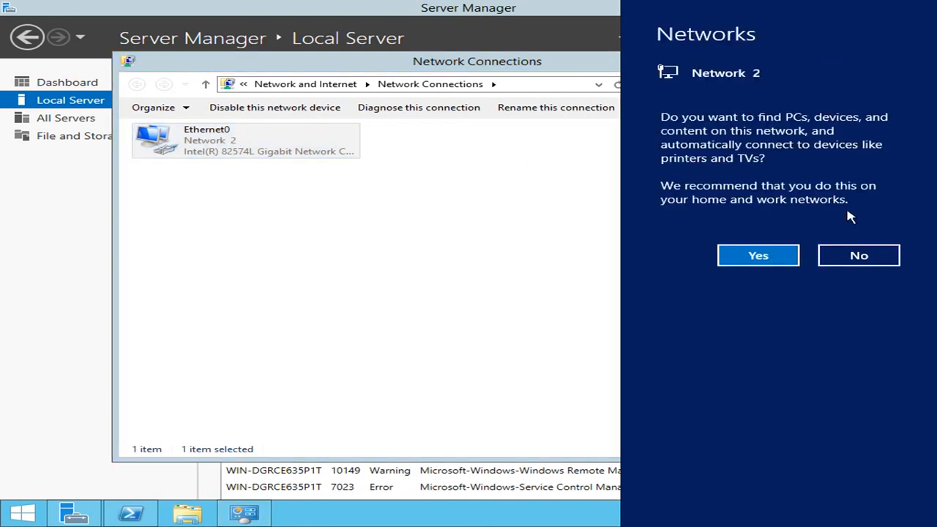
Step: Decline device discovery on Network 2, close the network connections, and refresh the local server properties
{"action": "left_click", "coordinate": [847, 249]}
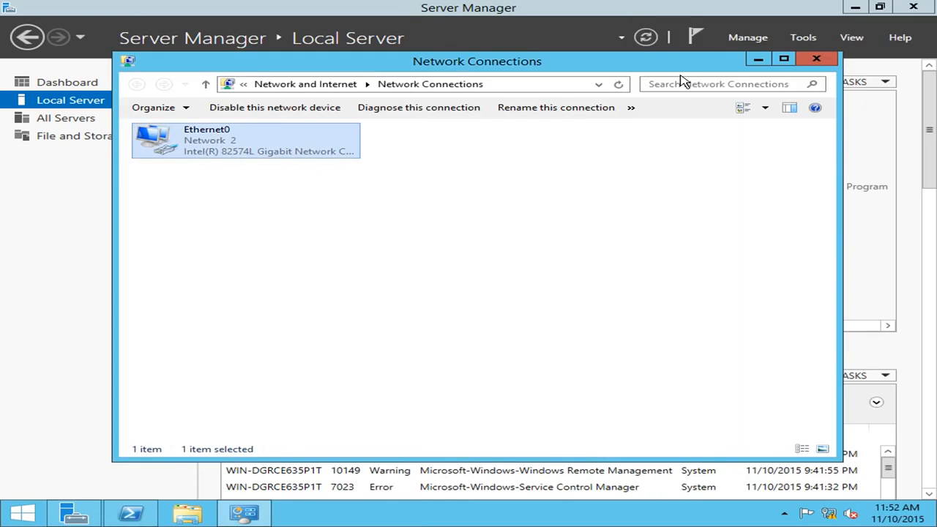
{"action": "left_click", "coordinate": [817, 60]}
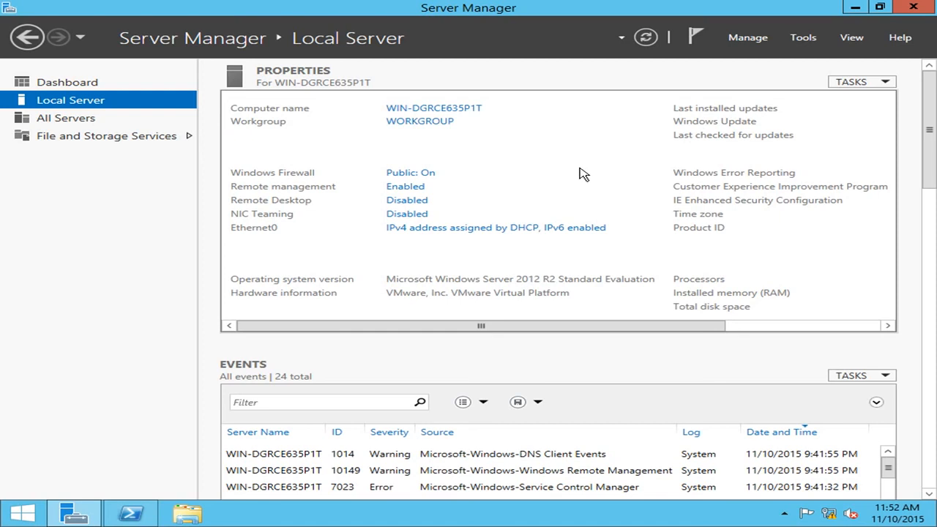
{"action": "left_click", "coordinate": [647, 39]}
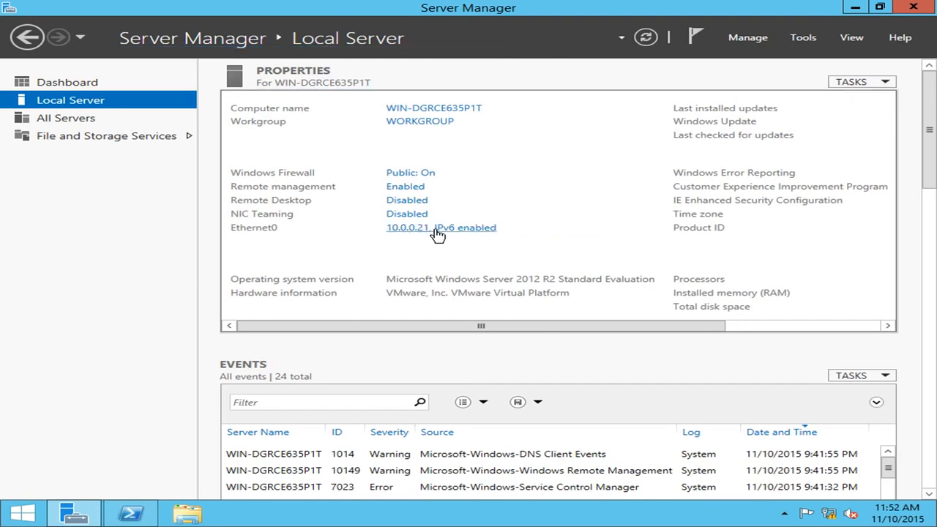
Step: Rename the computer to NLB-DC-01, keeping it in the workgroup WORKGROUP
{"action": "left_click", "coordinate": [423, 111]}
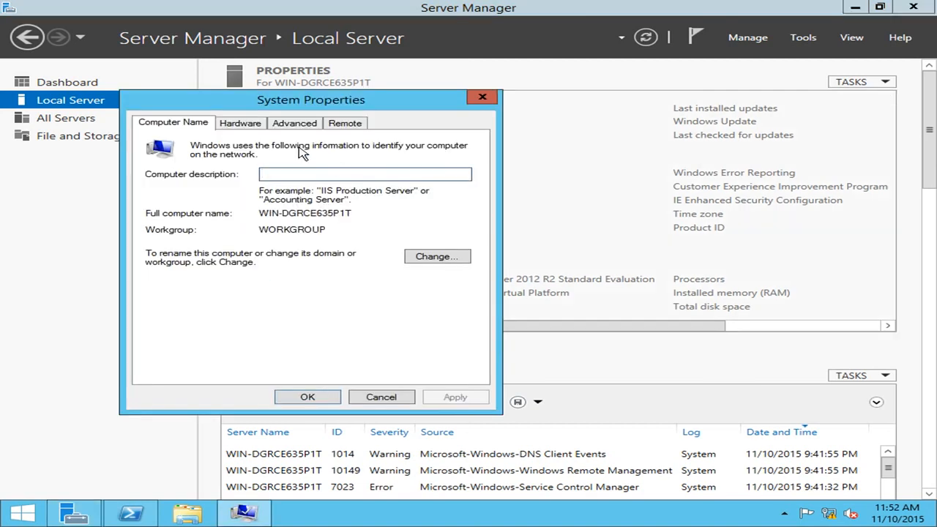
{"action": "left_click", "coordinate": [437, 256]}
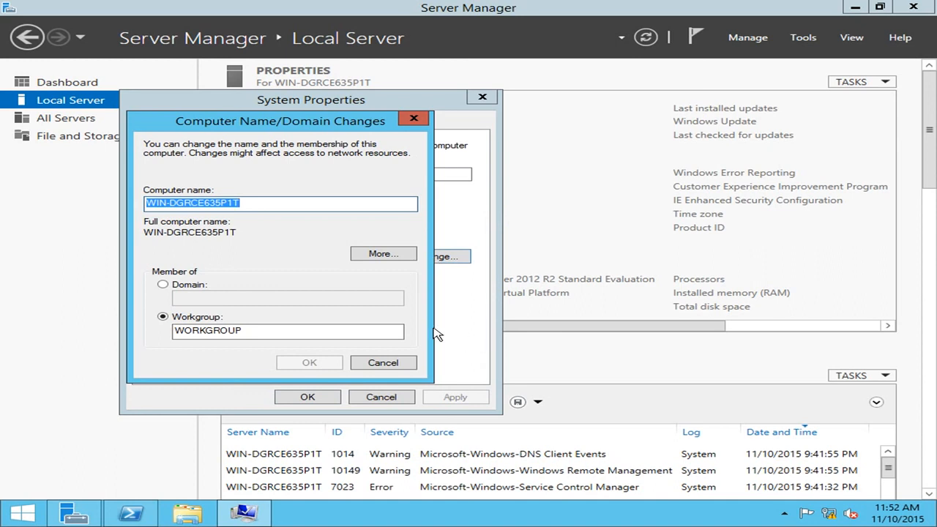
{"action": "left_click", "coordinate": [276, 203]}
{"action": "left_click_drag", "start_coordinate": [299, 199], "coordinate": [117, 202]}
{"action": "type", "text": "NLB-DC"}
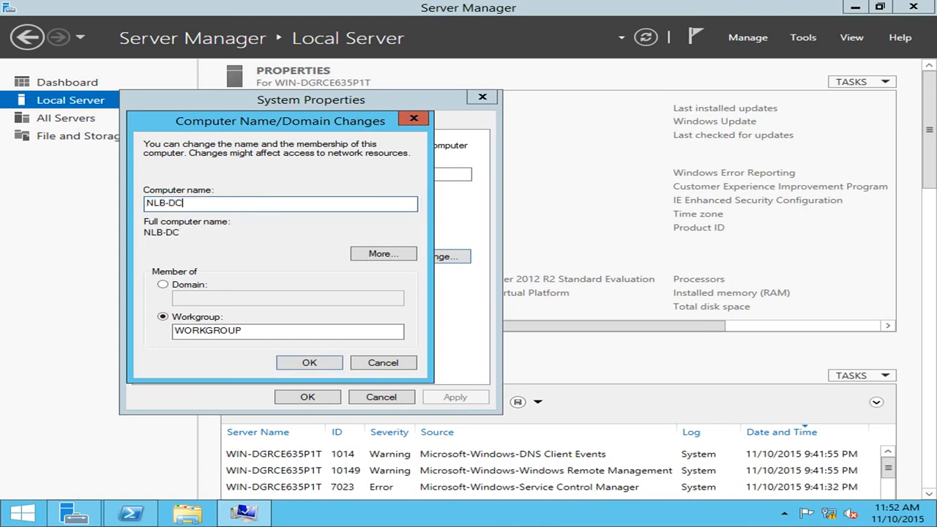
{"action": "type", "text": "-01"}
{"action": "left_click", "coordinate": [310, 361]}
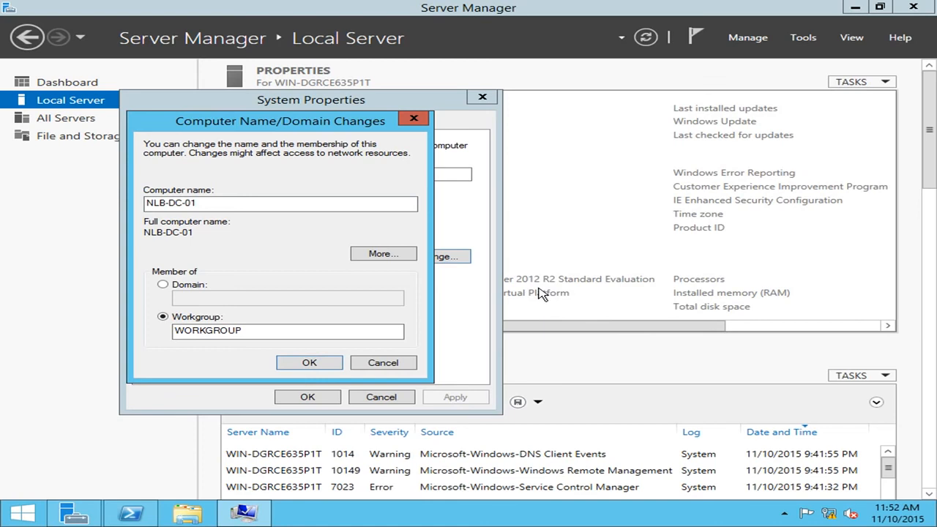
{"action": "left_click", "coordinate": [583, 279]}
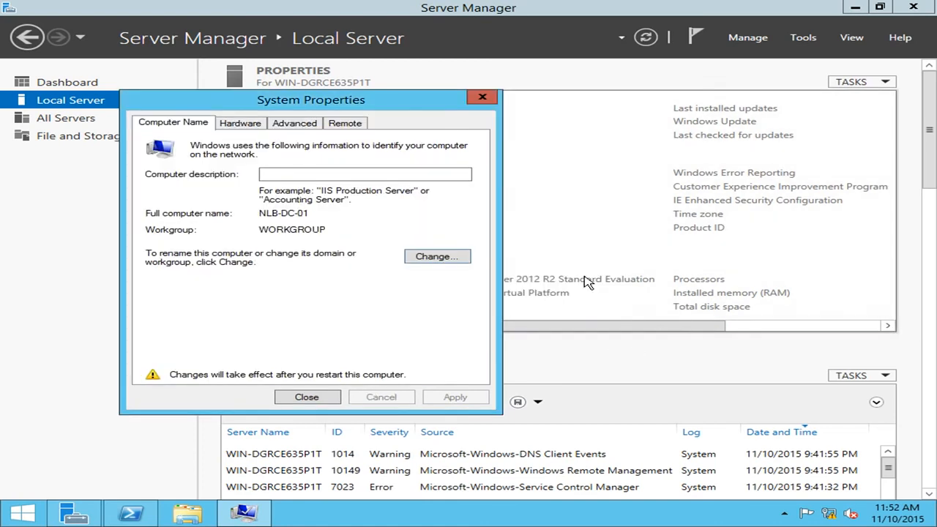
Step: Restart the server to apply the new computer name and sign back in as Administrator with the account password
{"action": "left_click", "coordinate": [311, 397]}
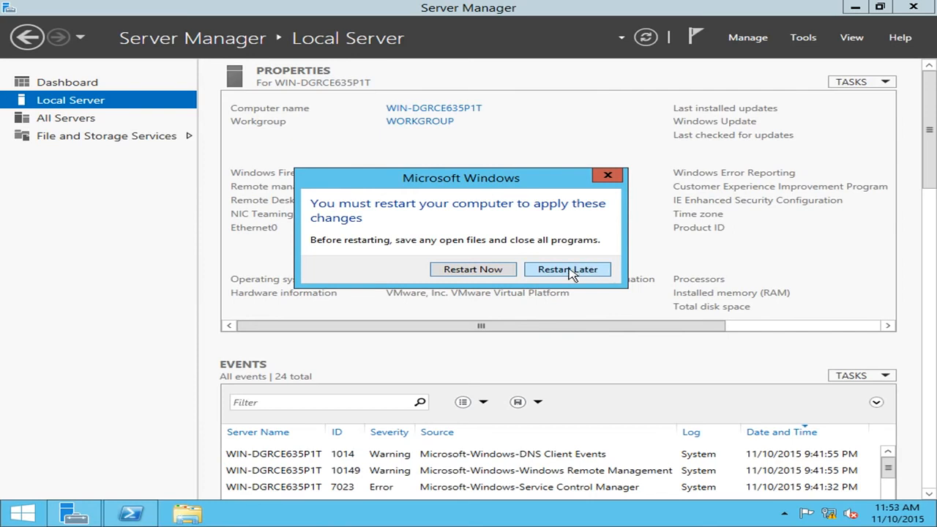
{"action": "left_click", "coordinate": [472, 270]}
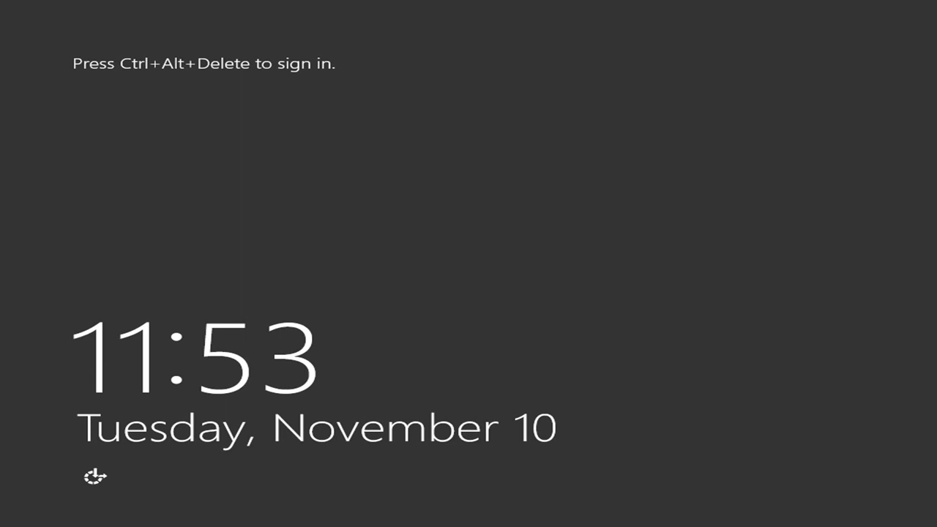
{"action": "key", "text": "ctrl+alt+Delete"}
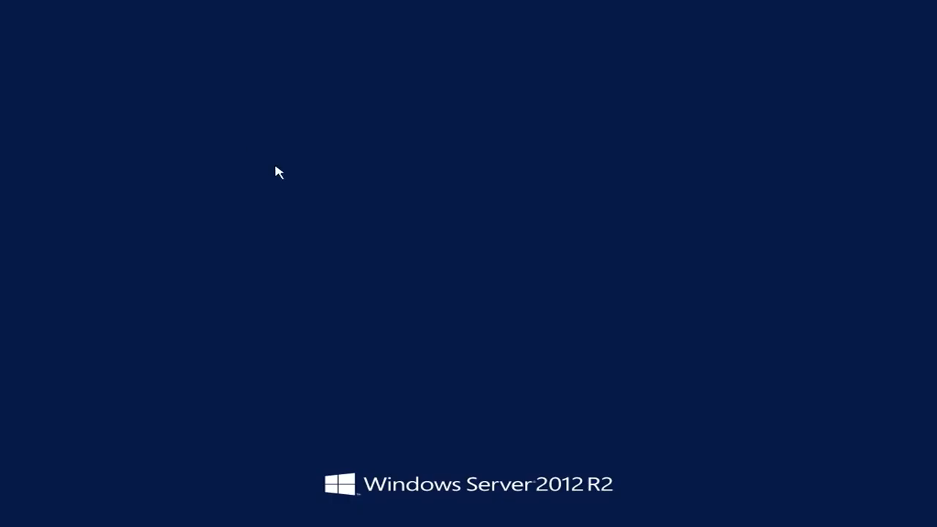
{"action": "type", "text": "***********"}
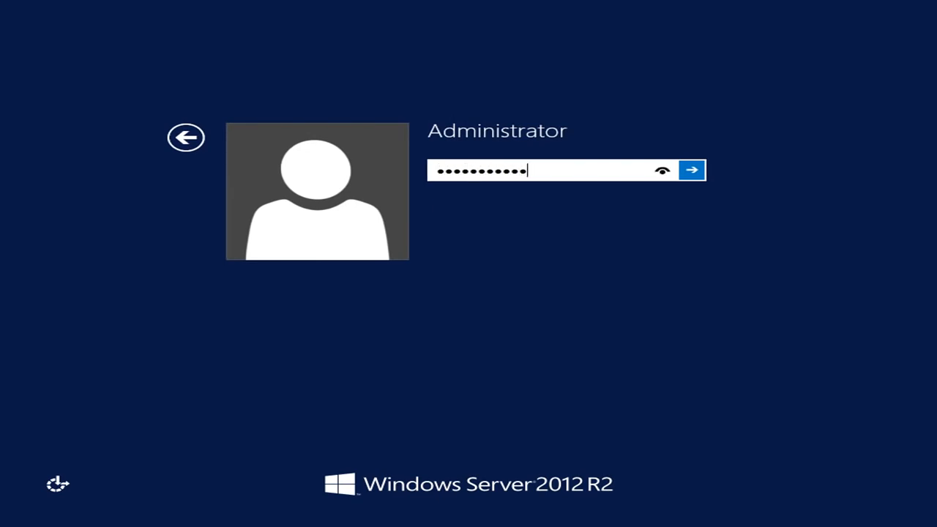
{"action": "key", "text": "Return"}
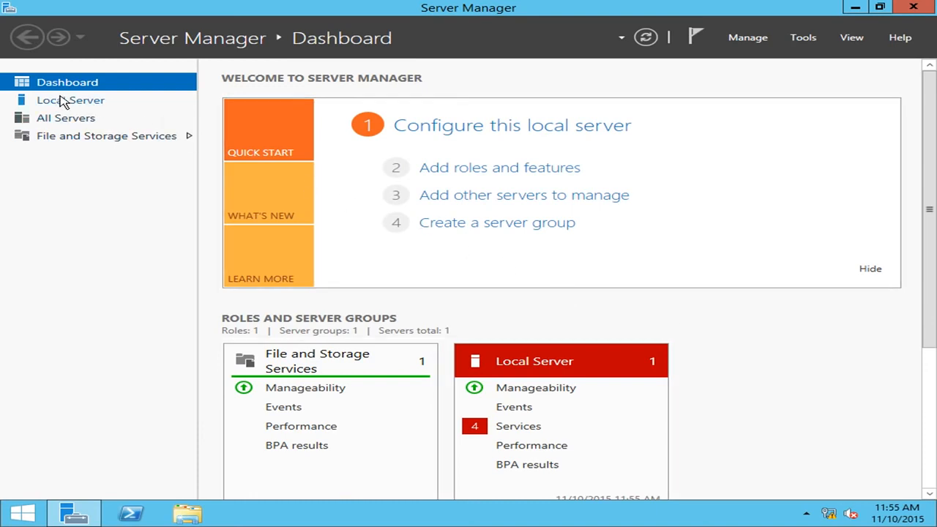
Step: Check the Windows Firewall status from the local server's properties, then close the firewall window
{"action": "left_click", "coordinate": [102, 103]}
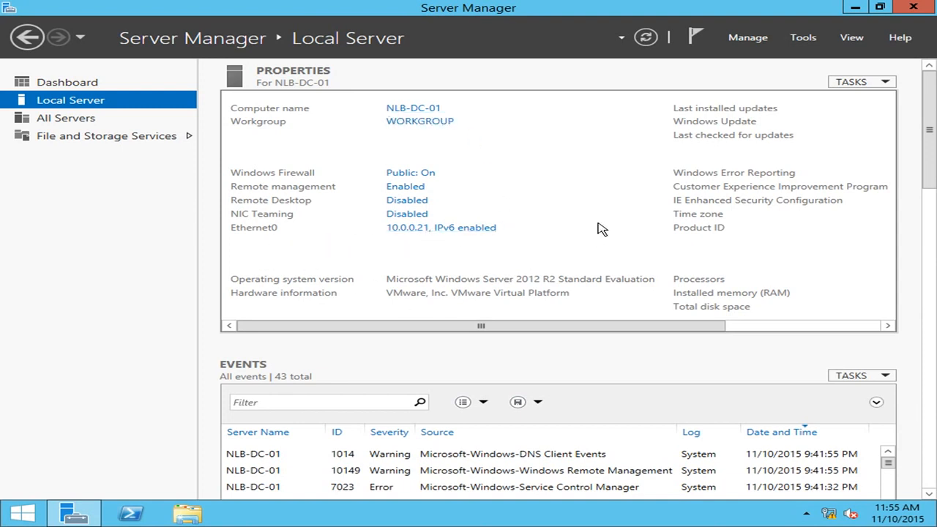
{"action": "left_click", "coordinate": [422, 176]}
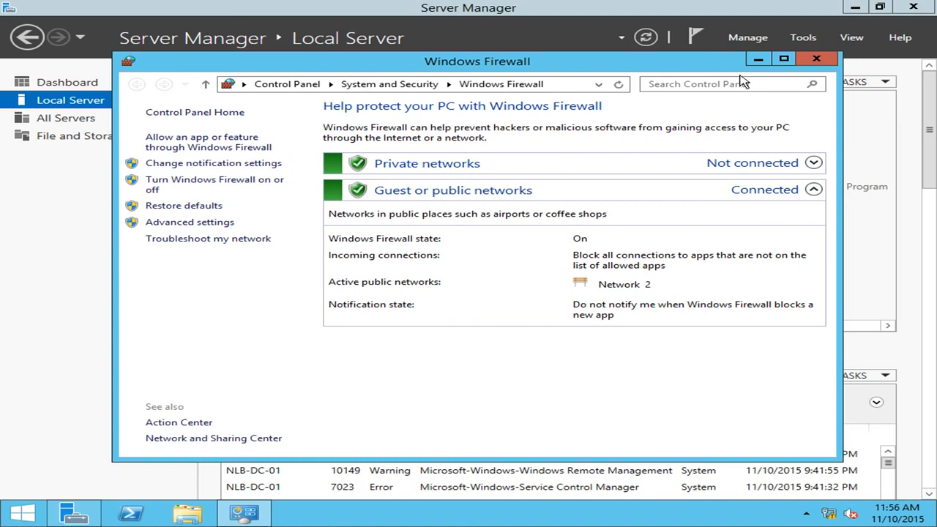
{"action": "left_click", "coordinate": [825, 63]}
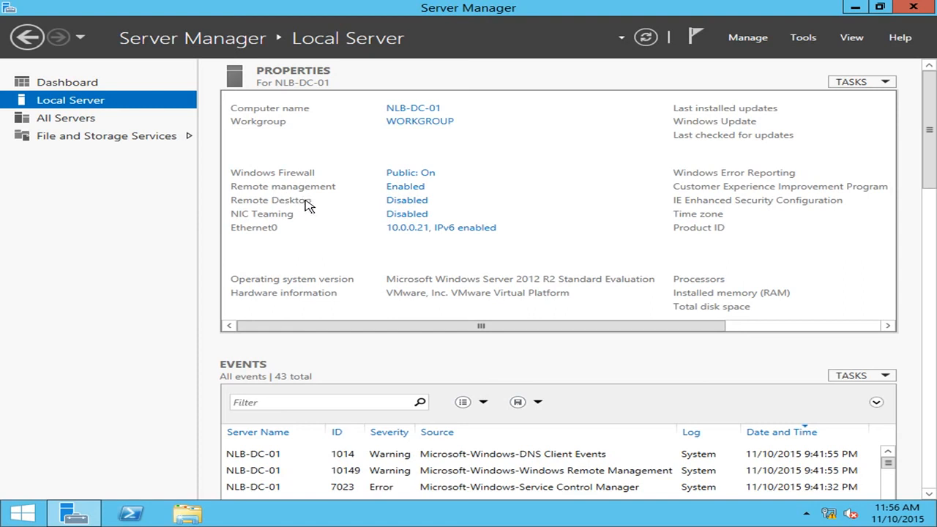
Step: Enable Remote Desktop by allowing remote connections to this computer with Network Level Authentication required, accepting the firewall exception
{"action": "left_click", "coordinate": [401, 202]}
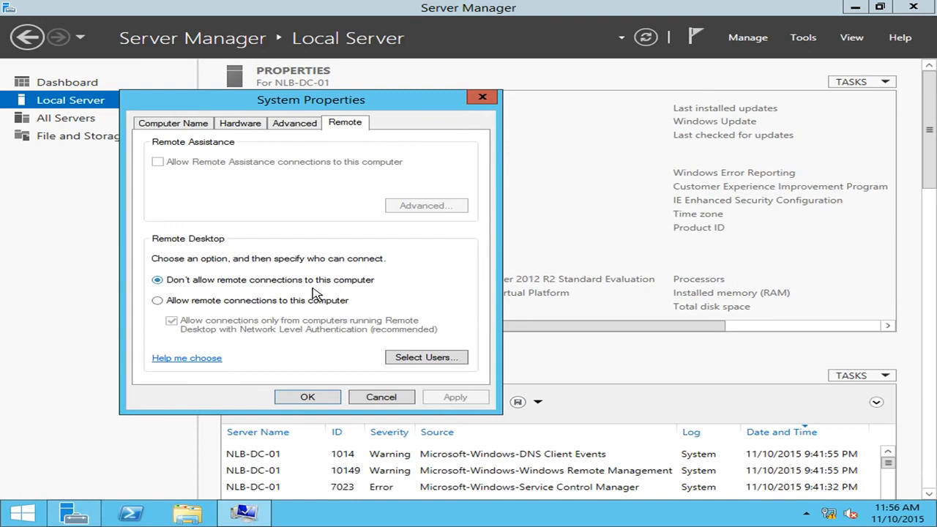
{"action": "left_click", "coordinate": [205, 302]}
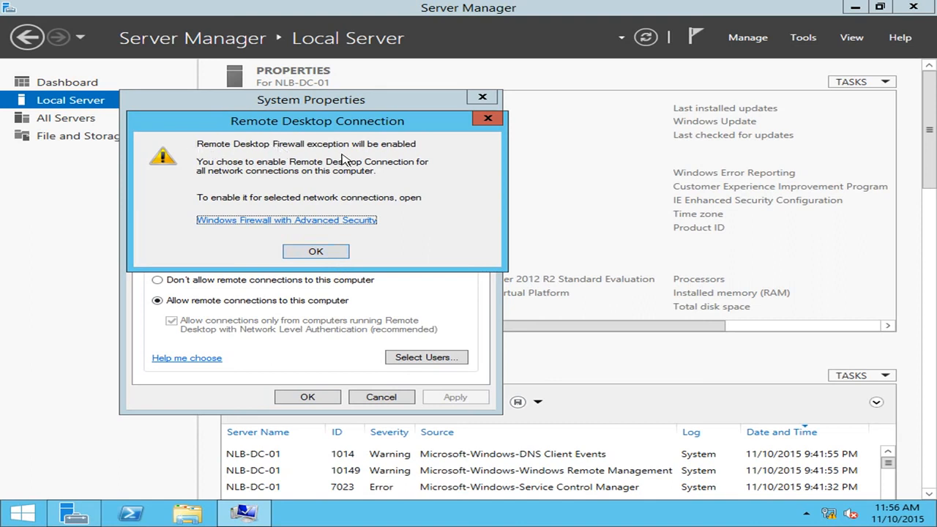
{"action": "left_click", "coordinate": [337, 252]}
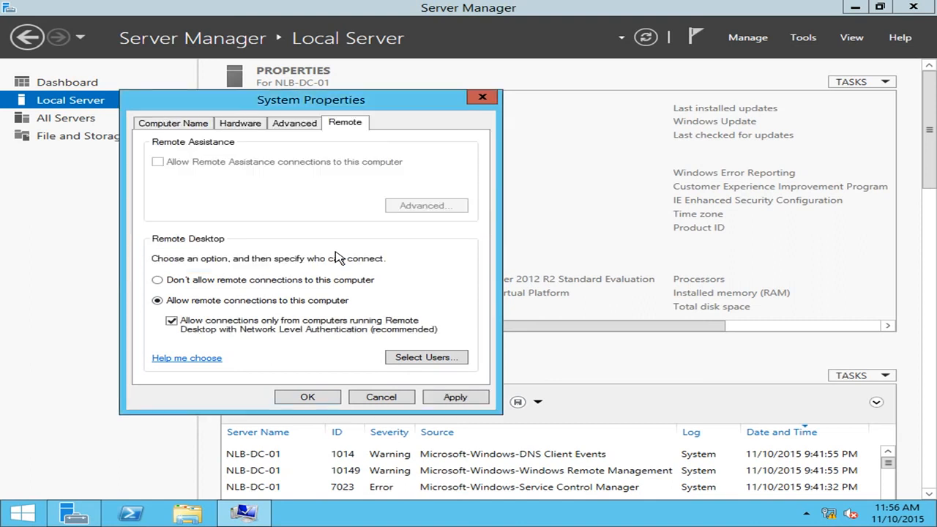
{"action": "left_click", "coordinate": [459, 398]}
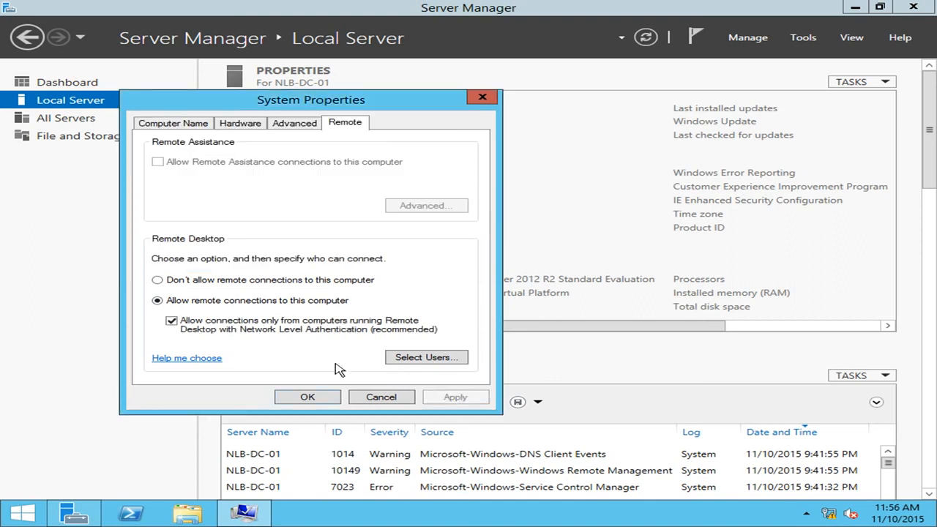
{"action": "left_click", "coordinate": [307, 397]}
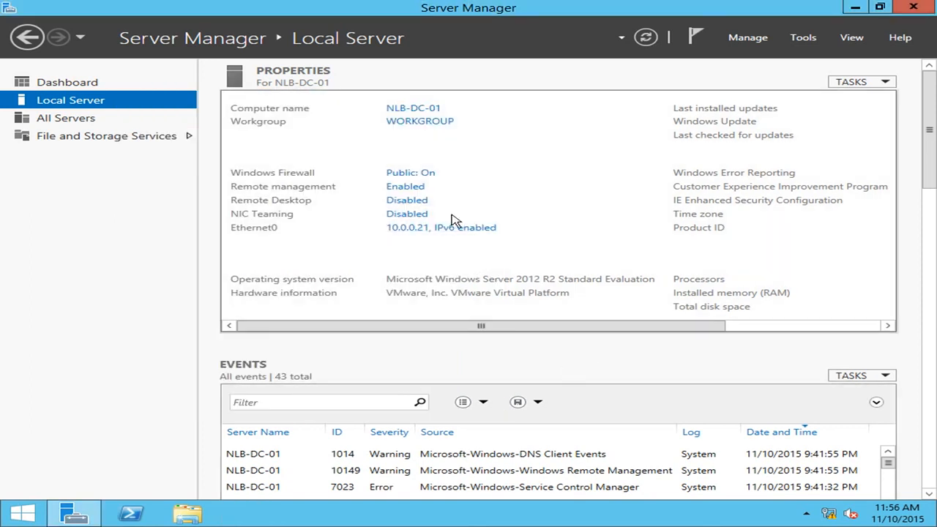
Step: Review the list of users allowed to connect through Remote Desktop without changing it
{"action": "left_click", "coordinate": [395, 205]}
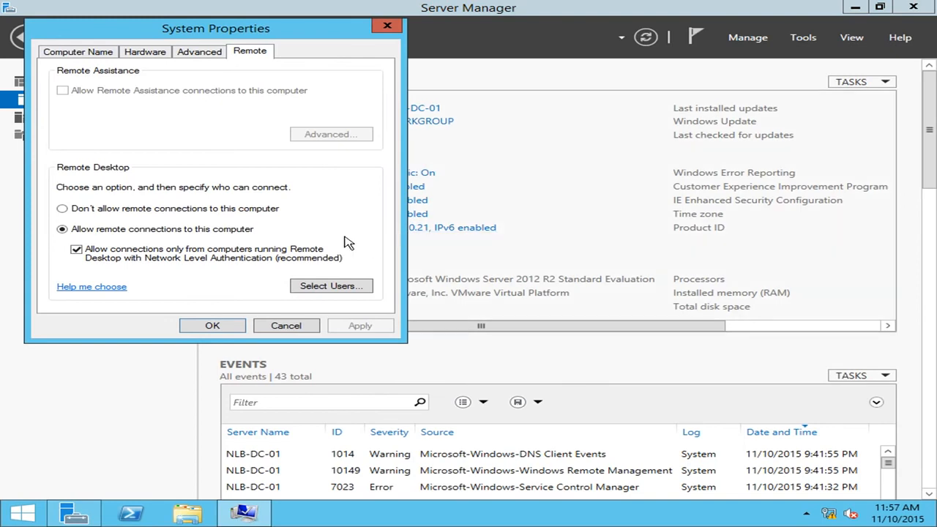
{"action": "left_click", "coordinate": [360, 289]}
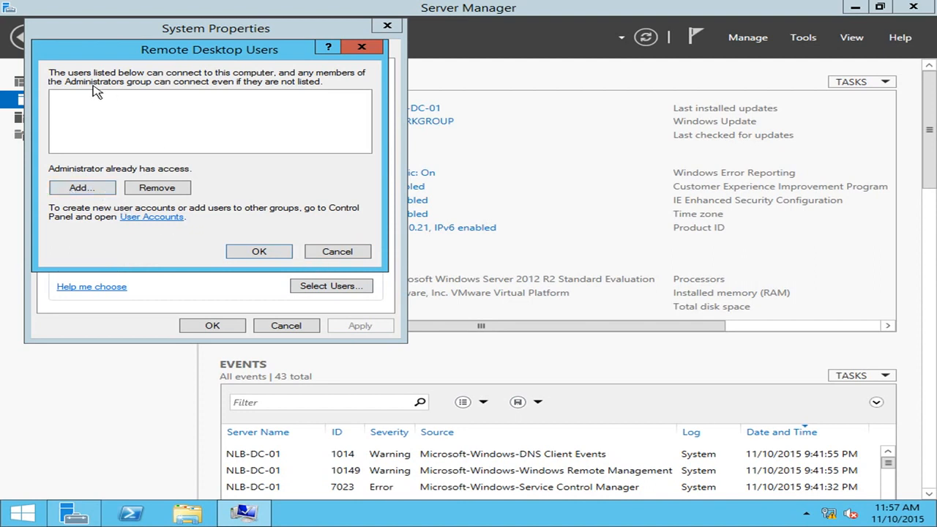
{"action": "left_click", "coordinate": [336, 251]}
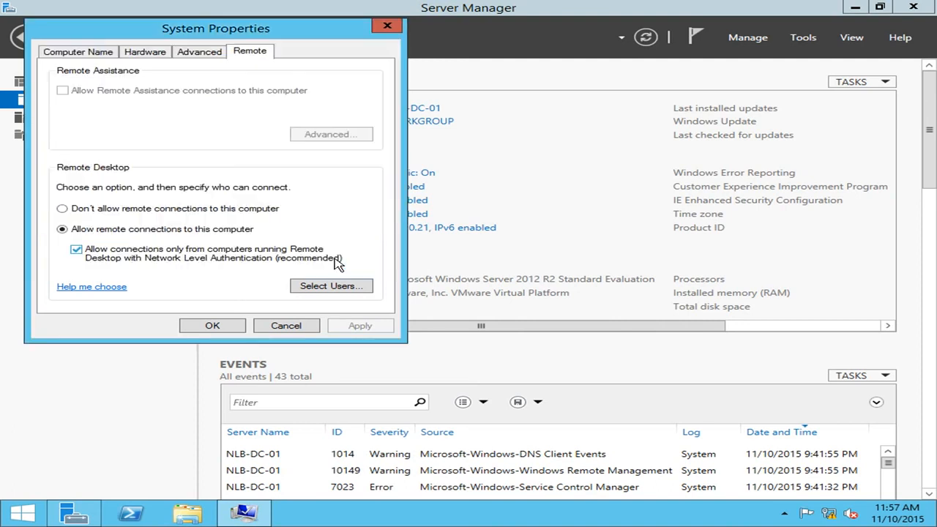
{"action": "left_click", "coordinate": [295, 326]}
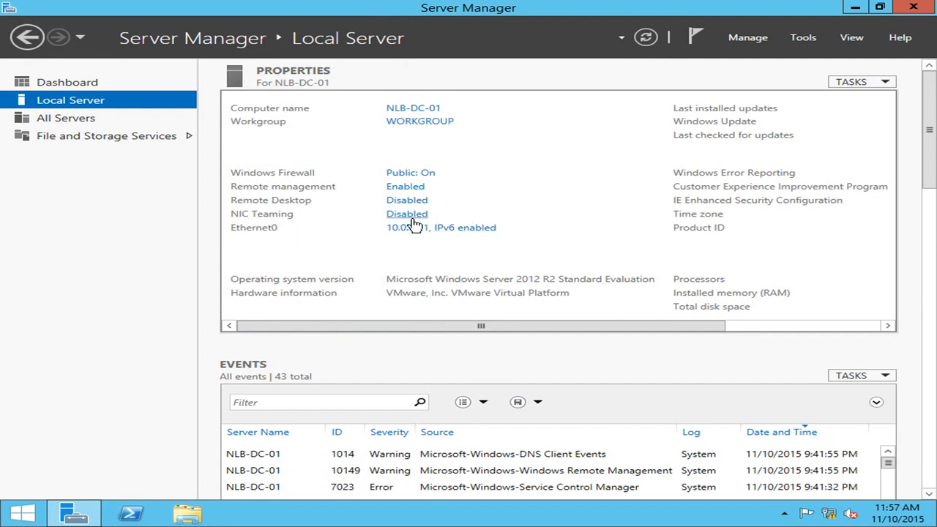
Step: Review the local server's remaining properties and its date, time and time zone settings without changing them
{"action": "left_click_drag", "start_coordinate": [681, 327], "coordinate": [838, 333]}
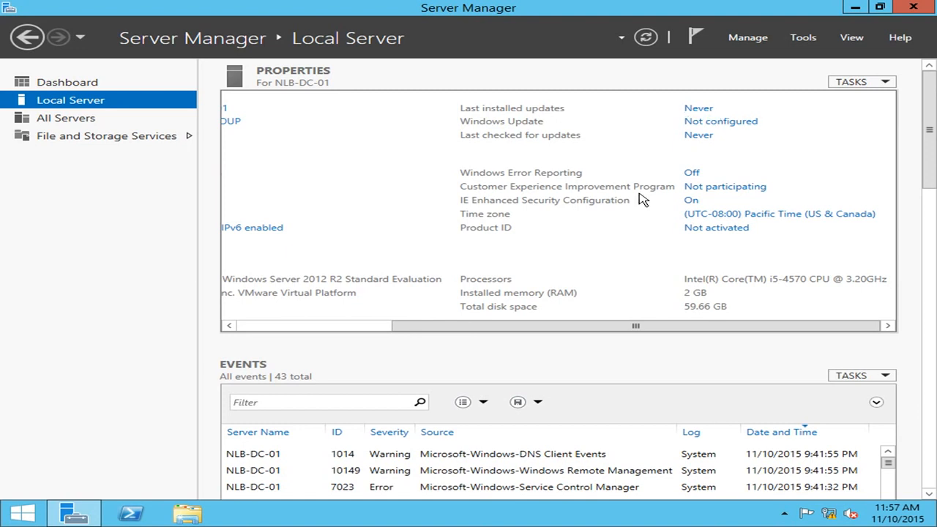
{"action": "left_click", "coordinate": [779, 217]}
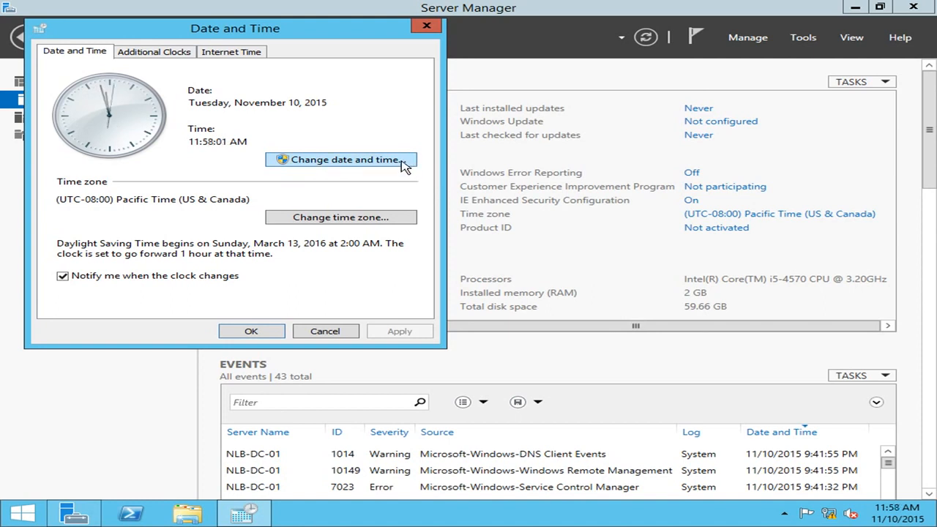
{"action": "left_click", "coordinate": [329, 332]}
{"action": "left_click_drag", "start_coordinate": [578, 329], "coordinate": [358, 318]}
{"action": "left_click_drag", "start_coordinate": [575, 326], "coordinate": [316, 282]}
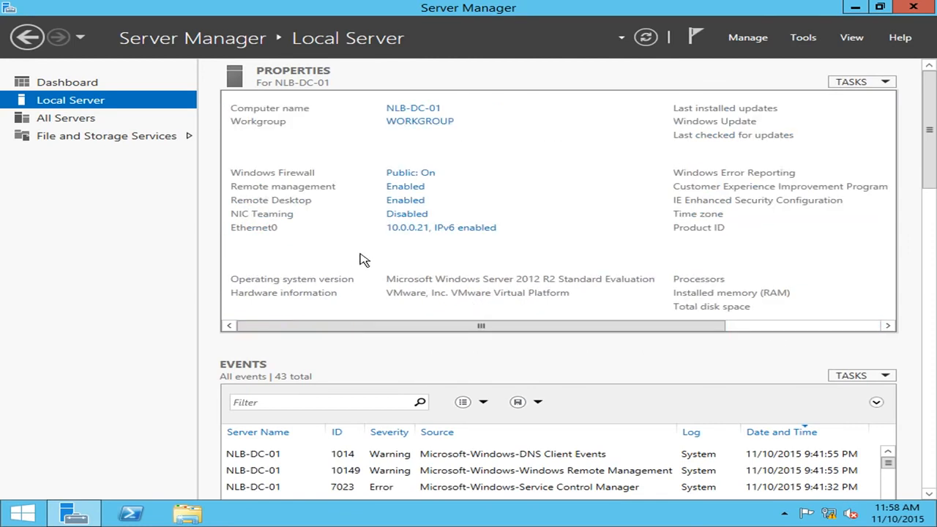
{"action": "left_click_drag", "start_coordinate": [600, 329], "coordinate": [424, 327]}
Step: Start the Add Roles and Features Wizard for NLB-DC-01 from the list of all servers
{"action": "left_click", "coordinate": [761, 44]}
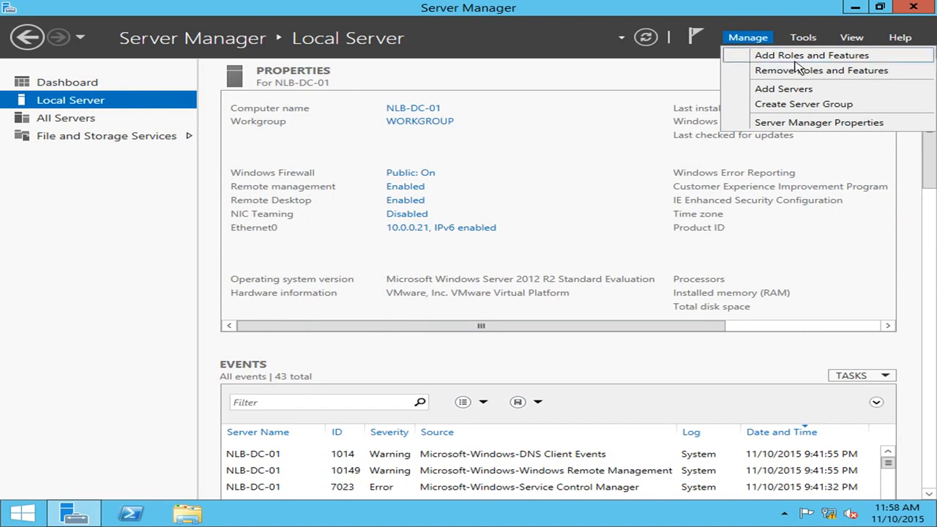
{"action": "left_click", "coordinate": [29, 119]}
{"action": "left_click", "coordinate": [54, 117]}
{"action": "left_click", "coordinate": [288, 158]}
{"action": "right_click", "coordinate": [289, 161]}
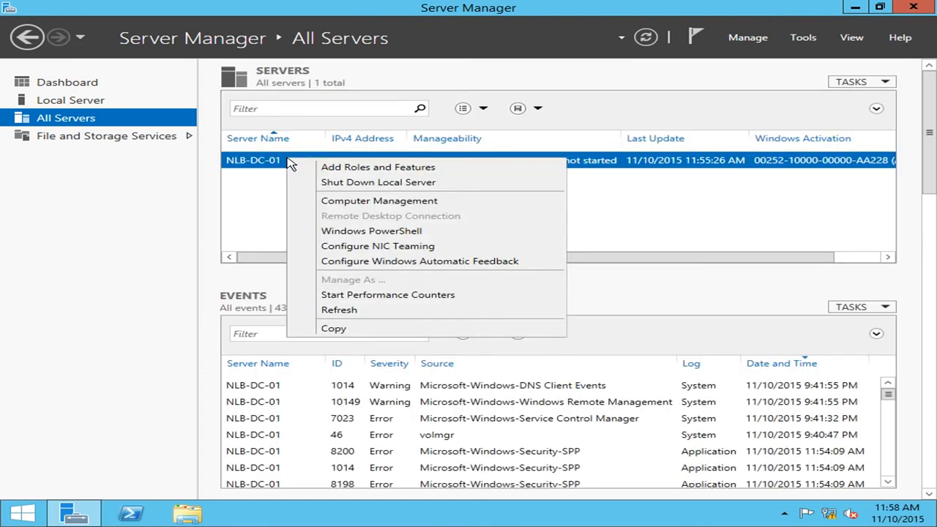
{"action": "right_click", "coordinate": [271, 163]}
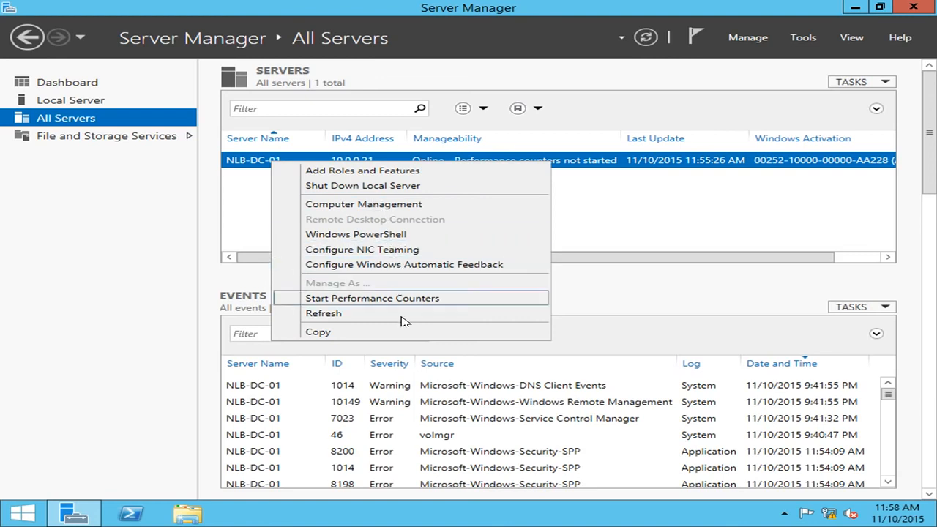
{"action": "left_click", "coordinate": [395, 179]}
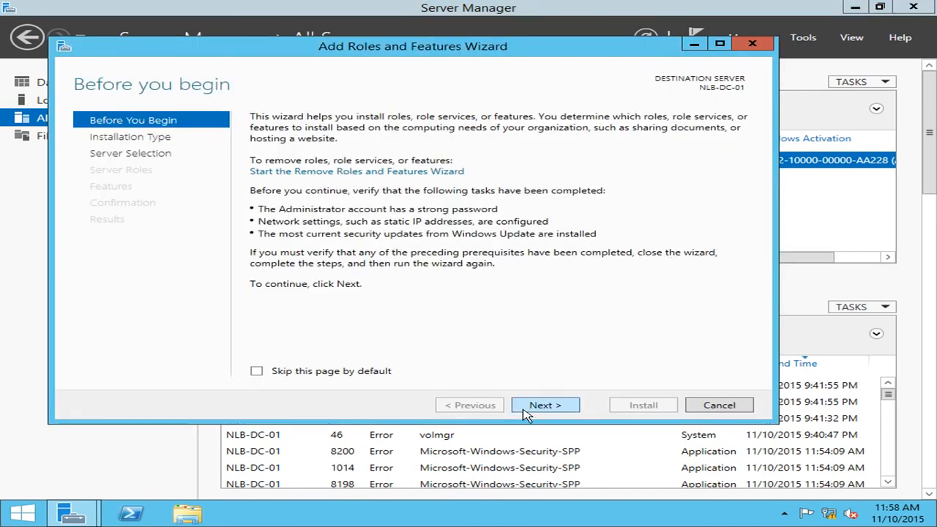
Step: Choose a role-based or feature-based installation on NLB-DC-01 from the server pool and proceed to the server role selection
{"action": "left_click", "coordinate": [544, 404]}
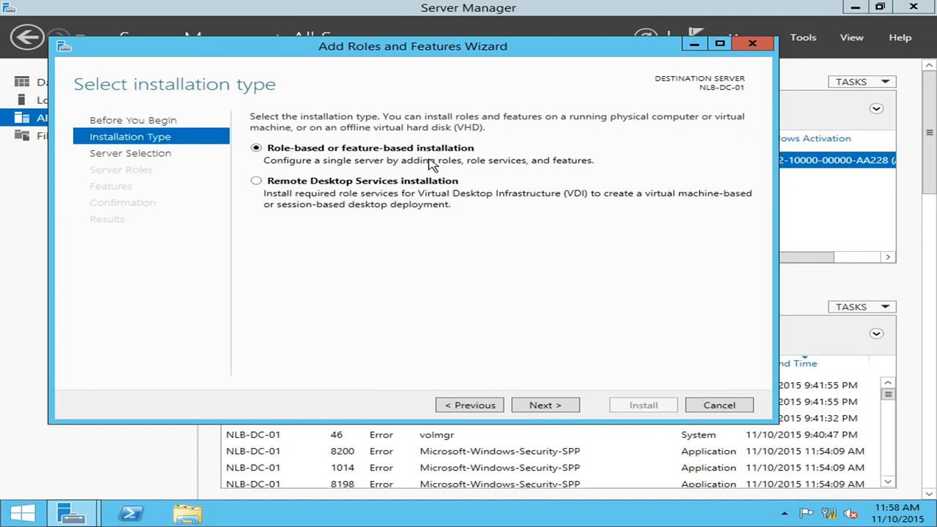
{"action": "left_click", "coordinate": [556, 412]}
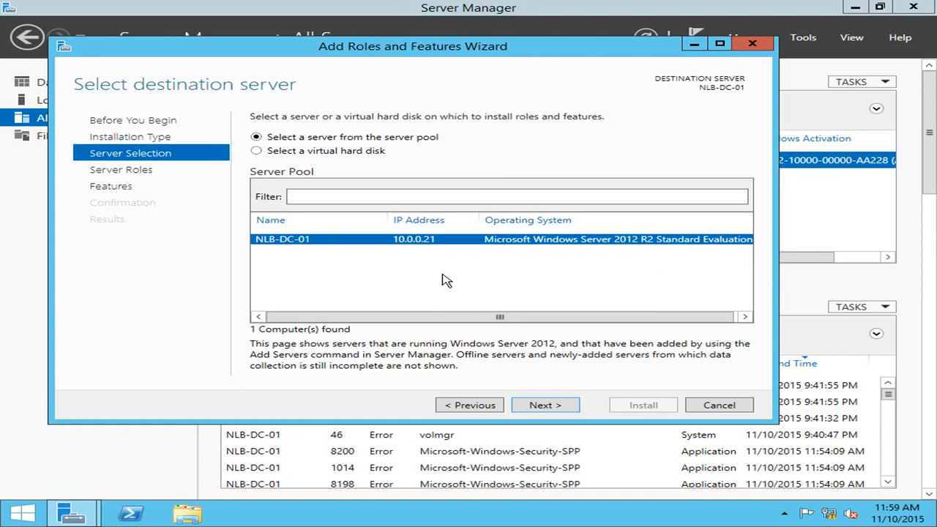
{"action": "left_click", "coordinate": [556, 405]}
{"action": "left_click", "coordinate": [556, 405]}
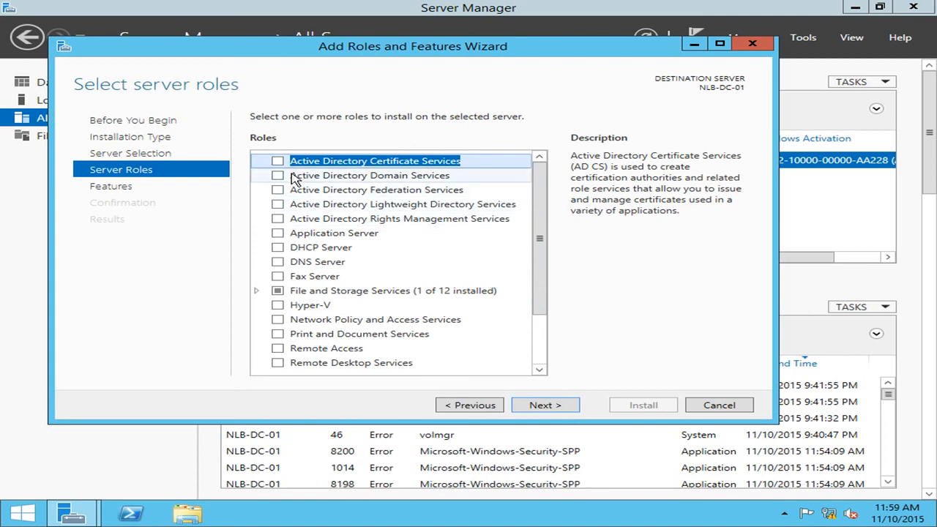
Step: Select the Active Directory Domain Services and DNS Server roles with their required features and proceed to the feature selection
{"action": "left_click", "coordinate": [283, 179]}
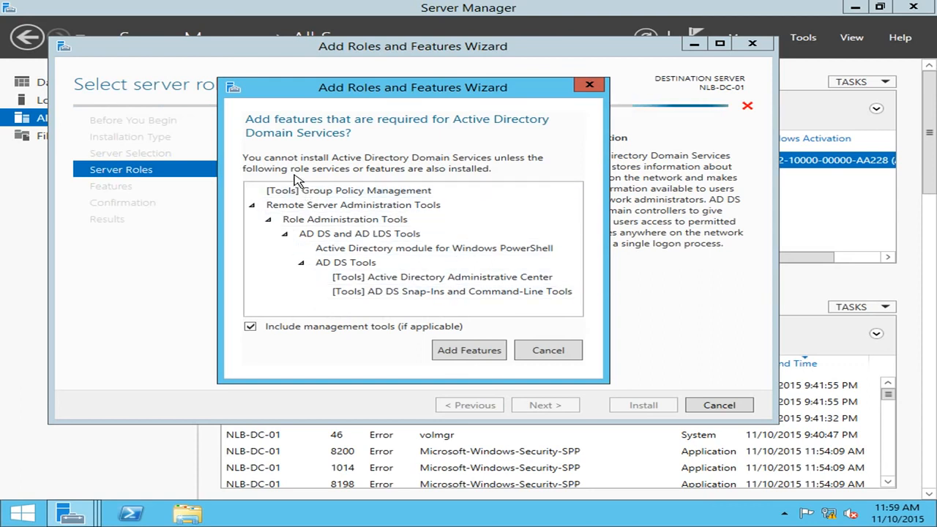
{"action": "left_click", "coordinate": [466, 352]}
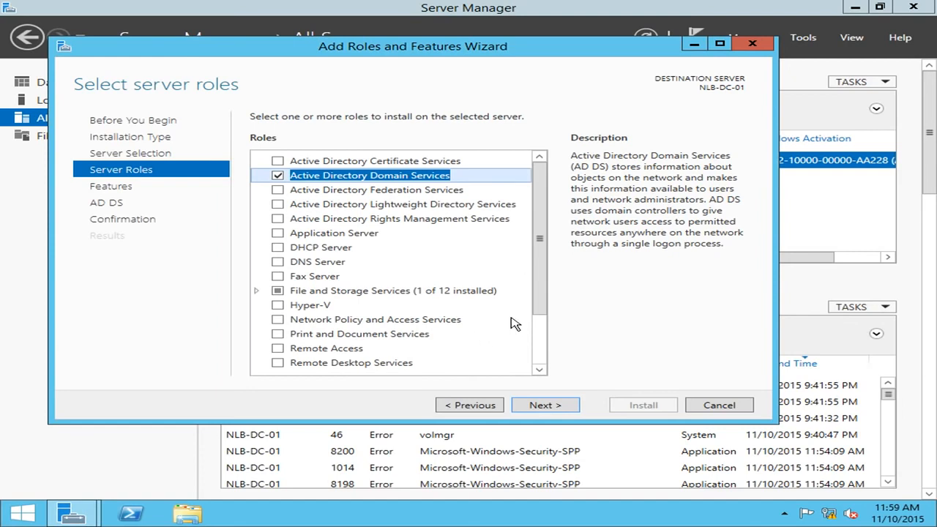
{"action": "left_click", "coordinate": [277, 262]}
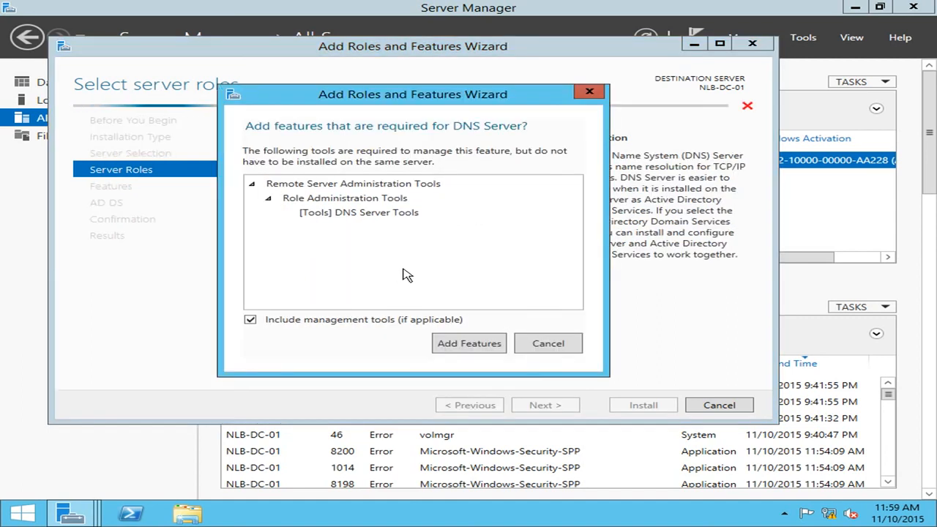
{"action": "left_click", "coordinate": [472, 344]}
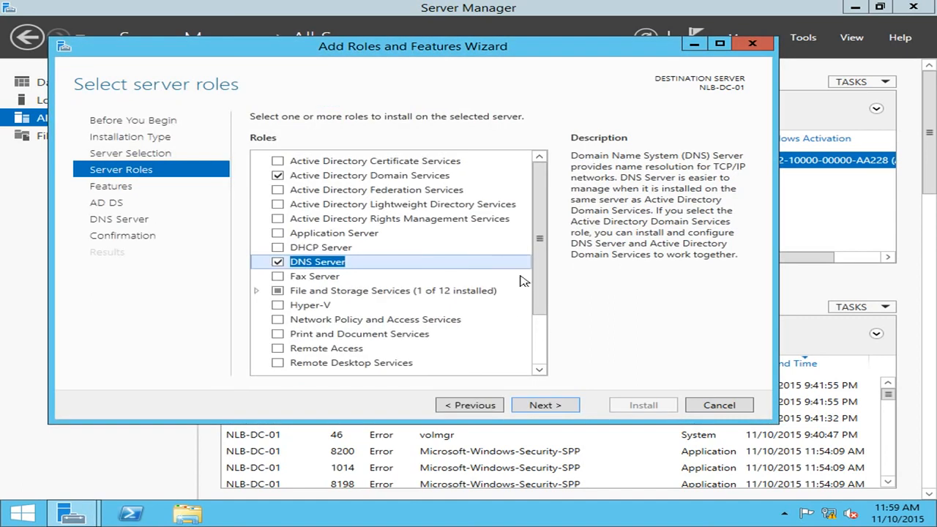
{"action": "left_click", "coordinate": [545, 404]}
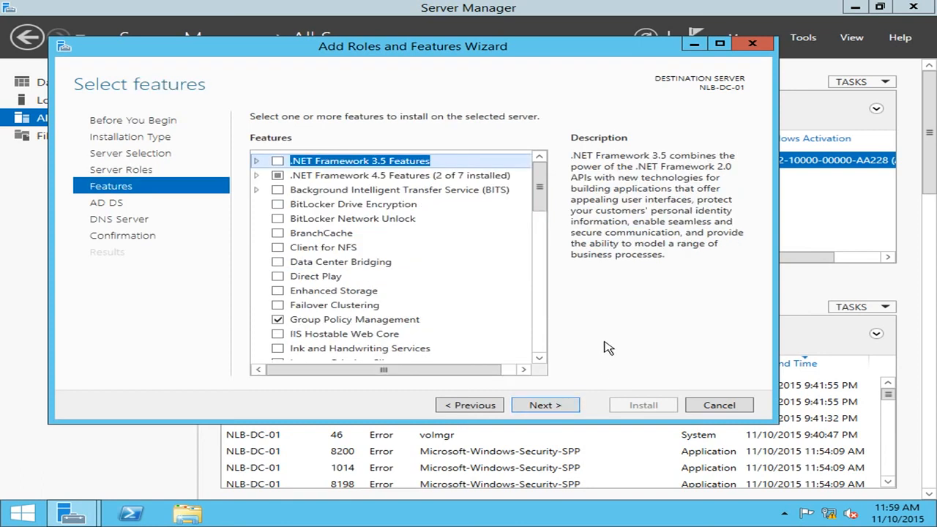
Step: Keep the preselected features and continue past the AD DS and DNS Server information pages to the installation confirmation
{"action": "left_click_drag", "start_coordinate": [550, 201], "coordinate": [569, 357]}
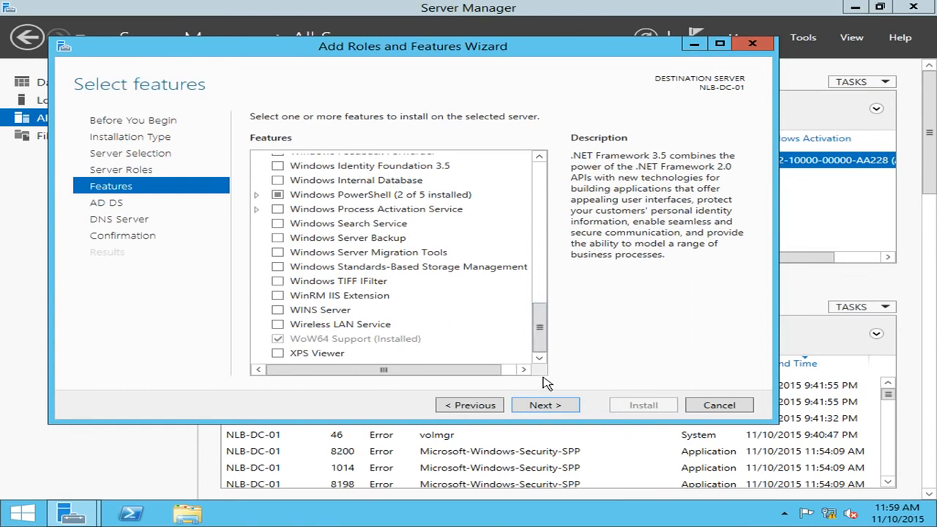
{"action": "left_click", "coordinate": [556, 406]}
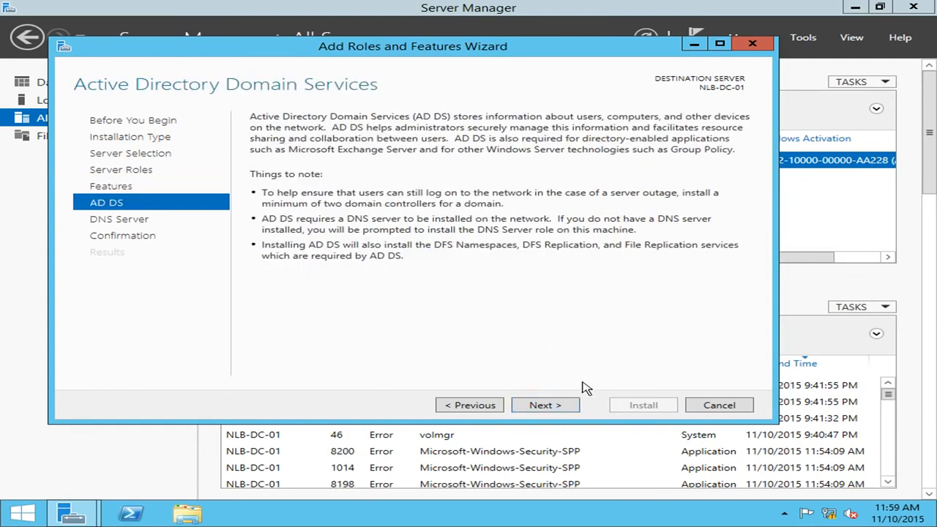
{"action": "left_click", "coordinate": [571, 405]}
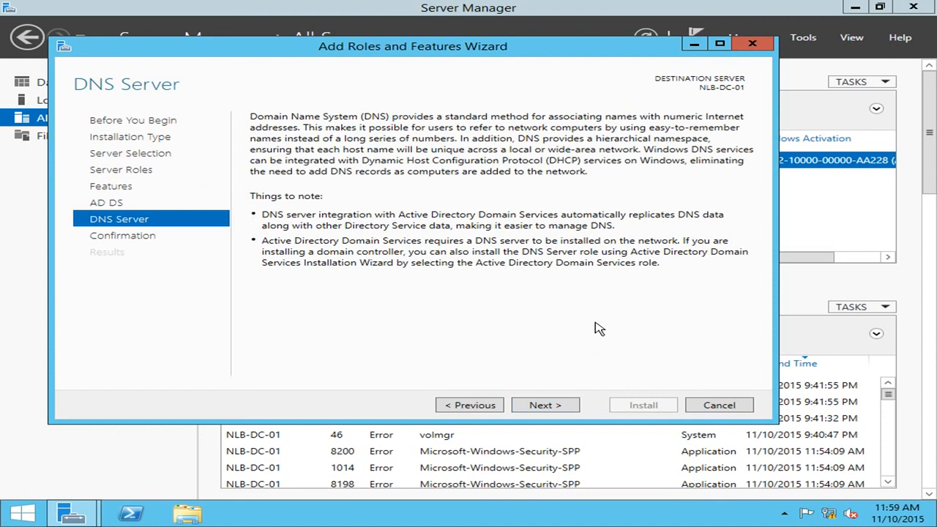
{"action": "left_click", "coordinate": [571, 406]}
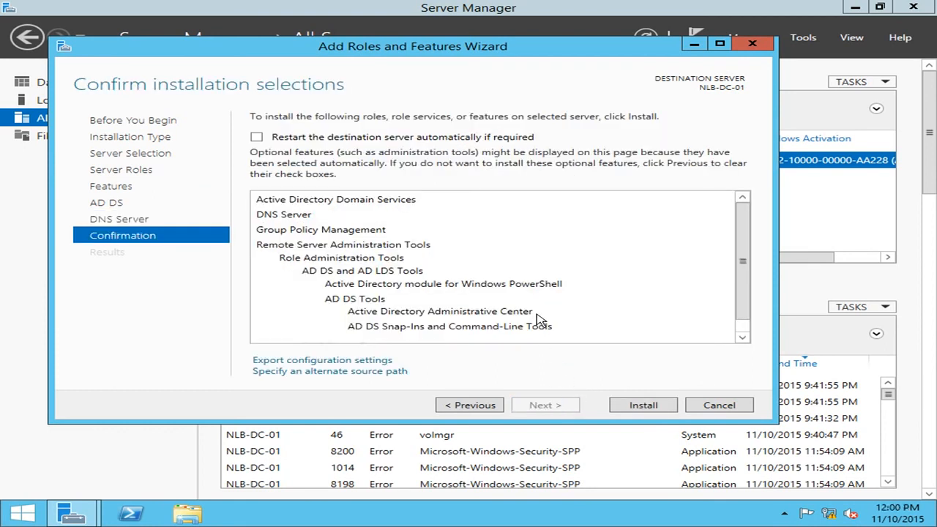
Step: Review the installation selections without exporting them, install the selected roles on NLB-DC-01 and close the wizard
{"action": "left_click_drag", "start_coordinate": [744, 259], "coordinate": [742, 230]}
{"action": "scroll", "coordinate": [742, 261], "scroll_direction": "down", "scroll_amount": 1}
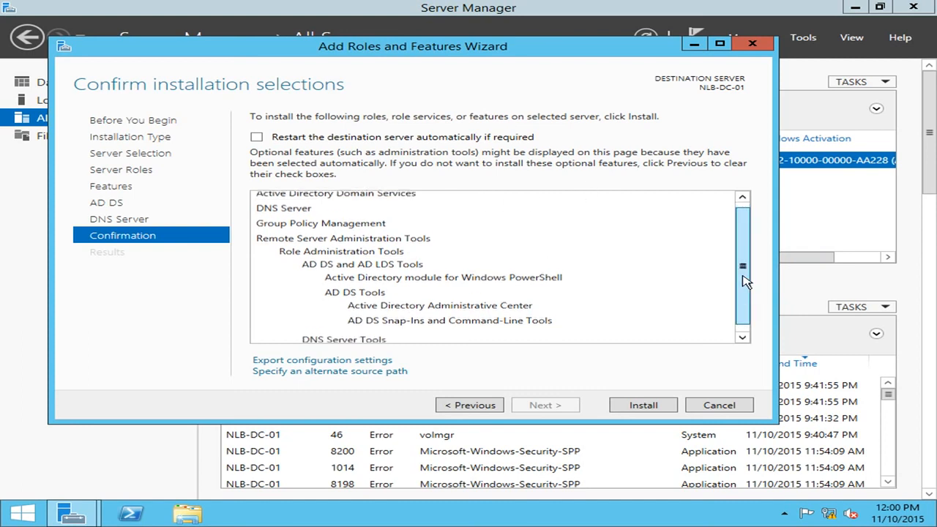
{"action": "left_click", "coordinate": [344, 360]}
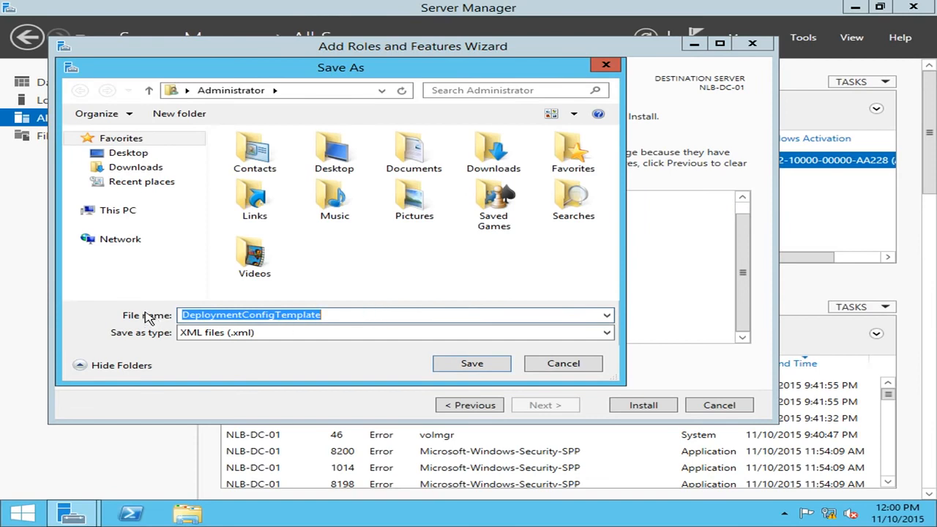
{"action": "left_click", "coordinate": [594, 367]}
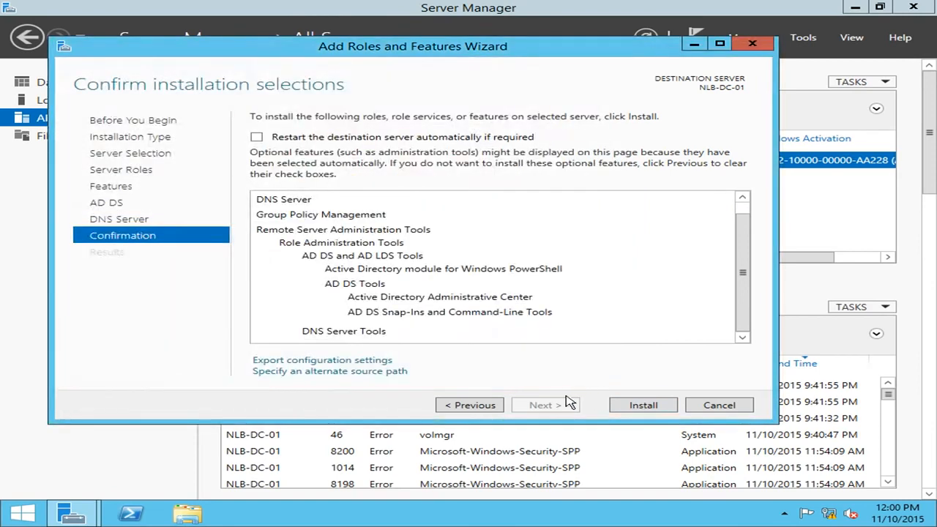
{"action": "left_click", "coordinate": [644, 406]}
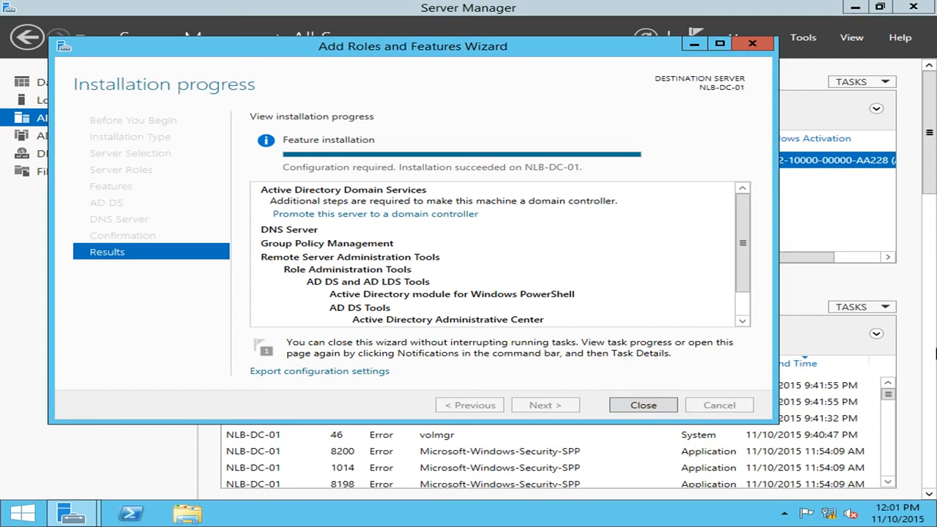
{"action": "left_click", "coordinate": [644, 407]}
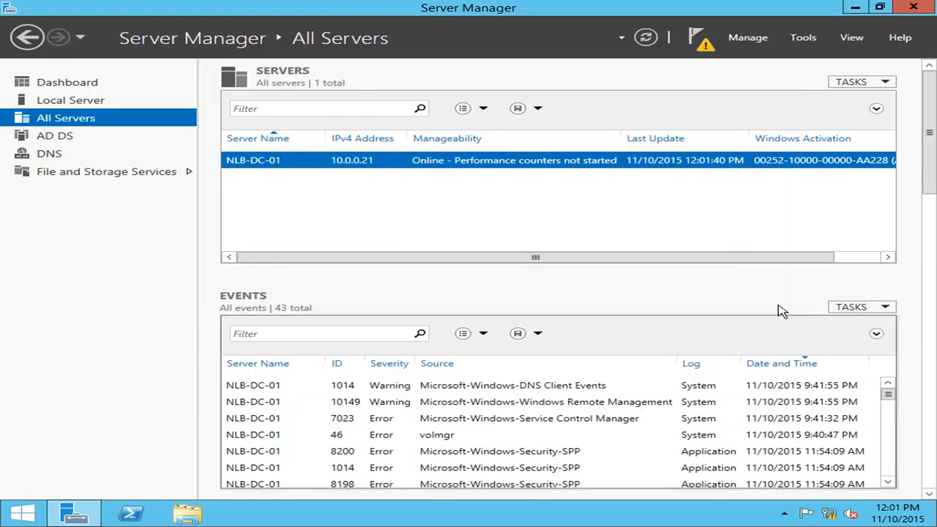
Step: Start promoting the server to a domain controller, adding a new forest with the root domain name nlblab.com
{"action": "left_click", "coordinate": [703, 45]}
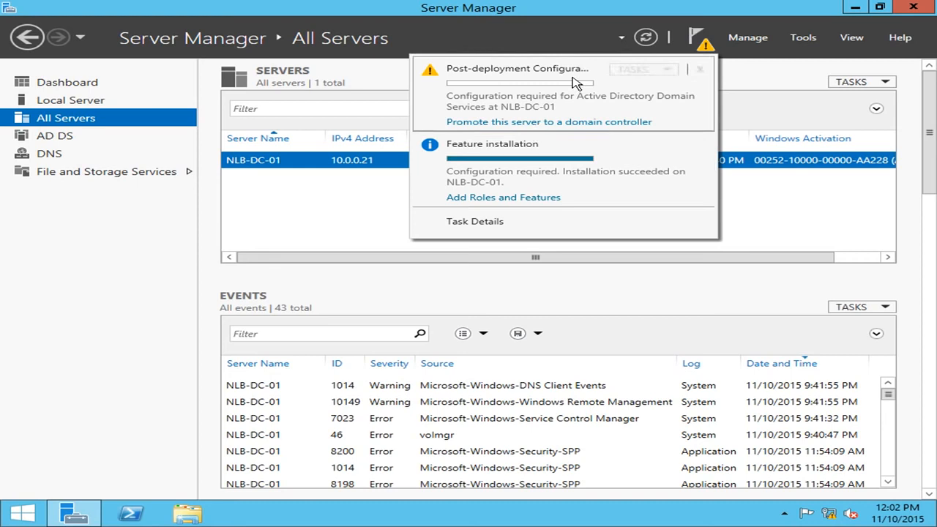
{"action": "left_click", "coordinate": [568, 122]}
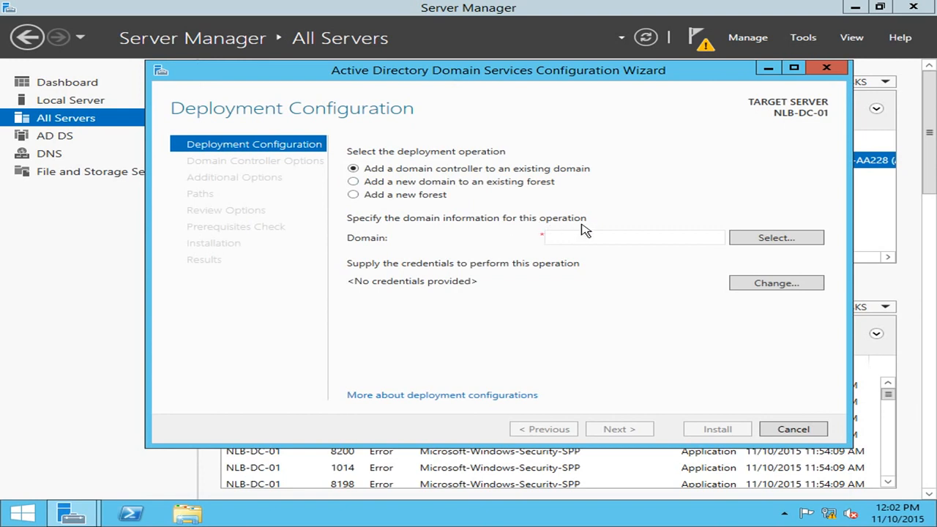
{"action": "left_click", "coordinate": [354, 194]}
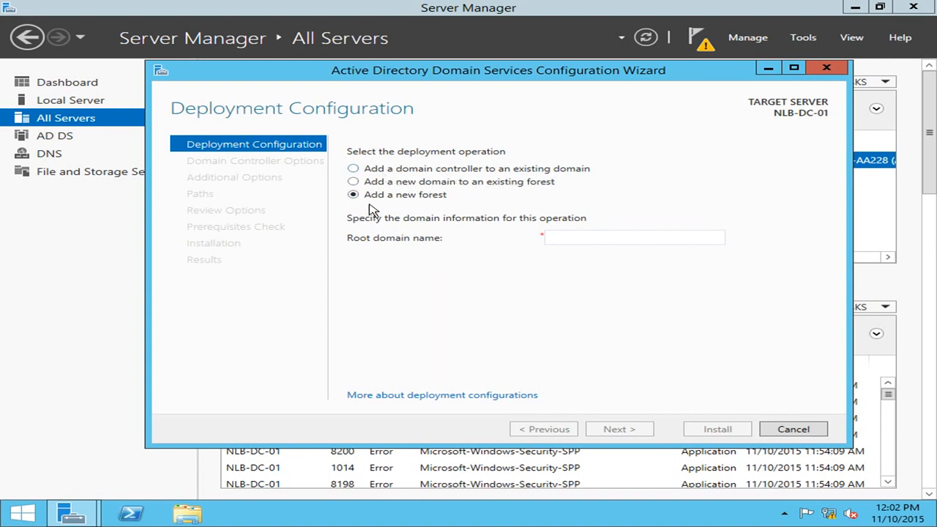
{"action": "left_click", "coordinate": [577, 239]}
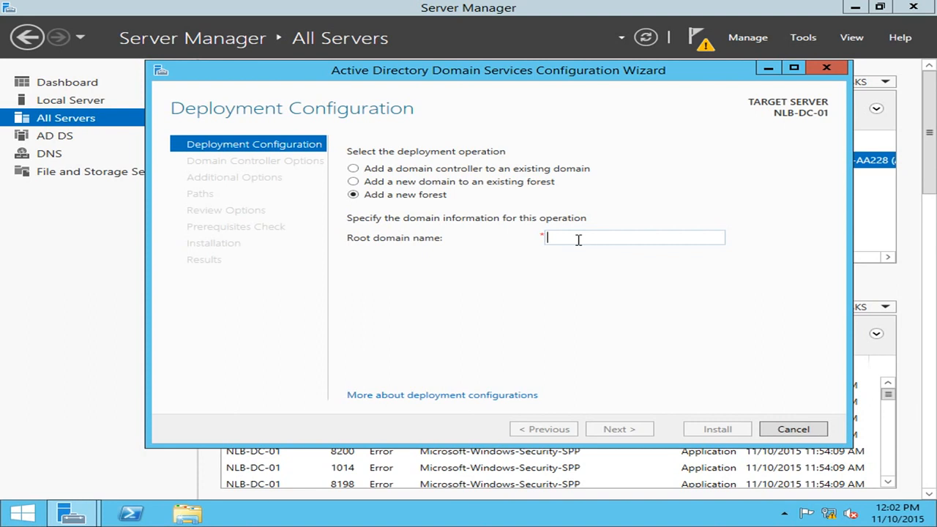
{"action": "type", "text": "nlblab.com"}
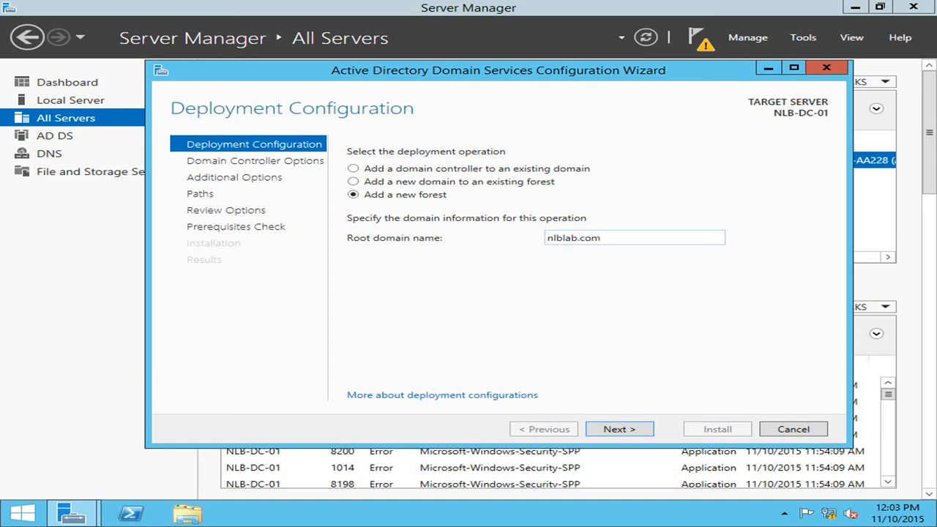
{"action": "left_click", "coordinate": [638, 431]}
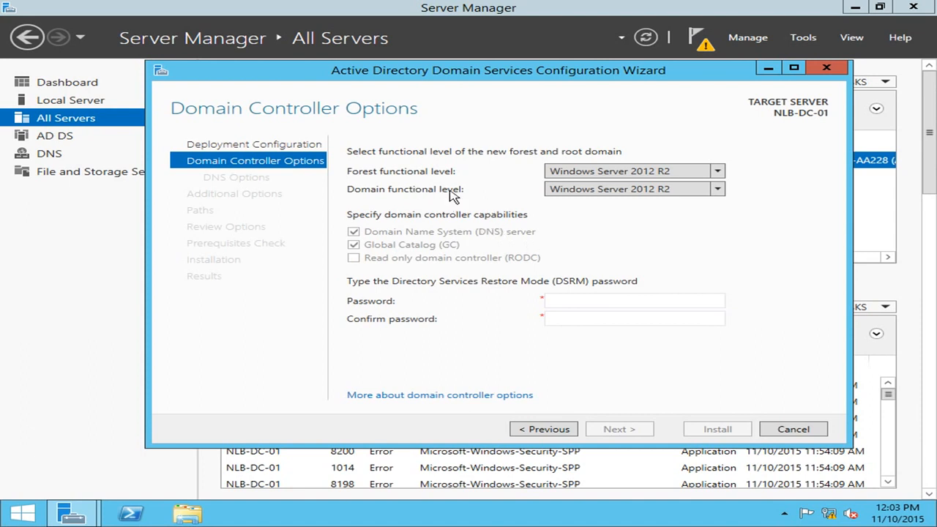
Step: Set the forest functional level of the new forest to Windows Server 2008 R2
{"action": "left_click", "coordinate": [719, 172]}
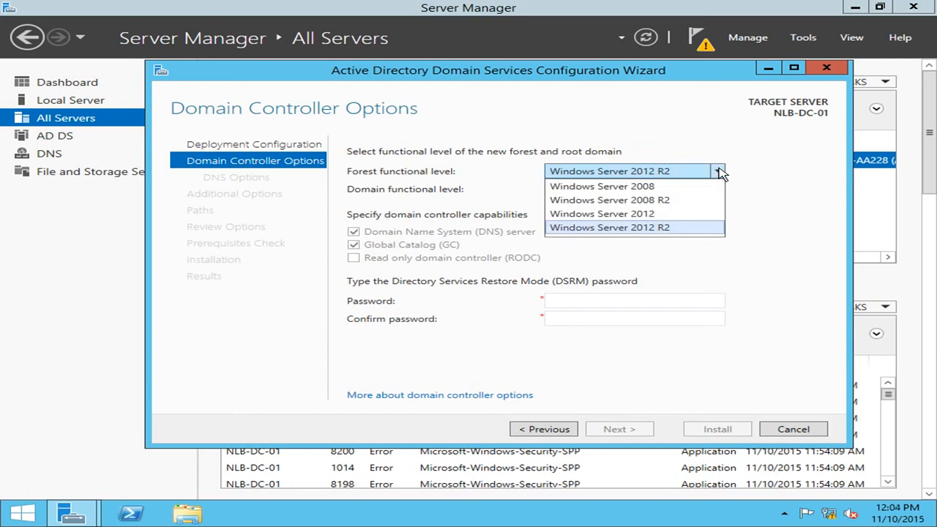
{"action": "left_click", "coordinate": [720, 172]}
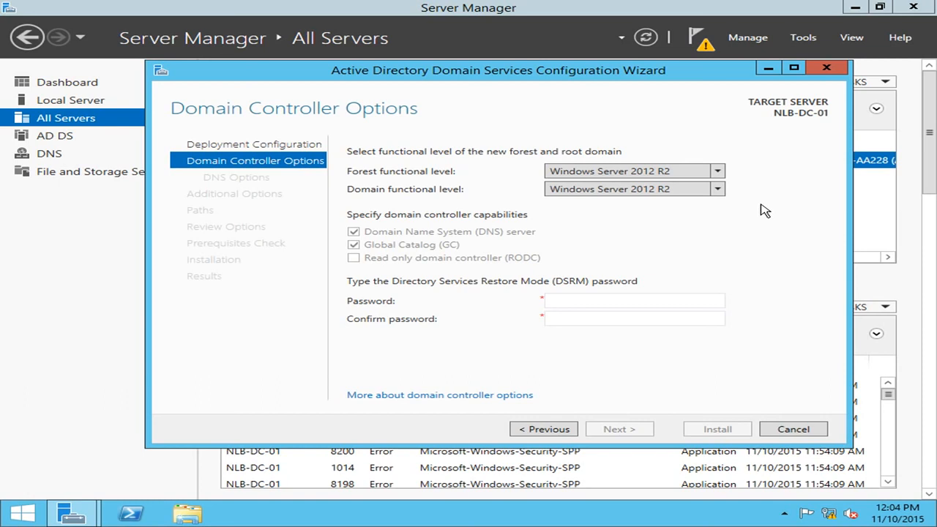
{"action": "left_click", "coordinate": [556, 173]}
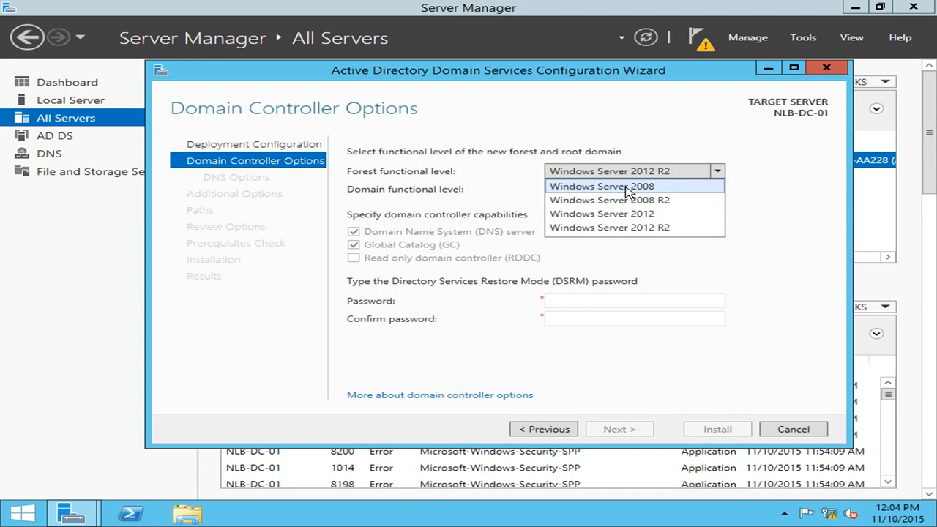
{"action": "left_click", "coordinate": [647, 207]}
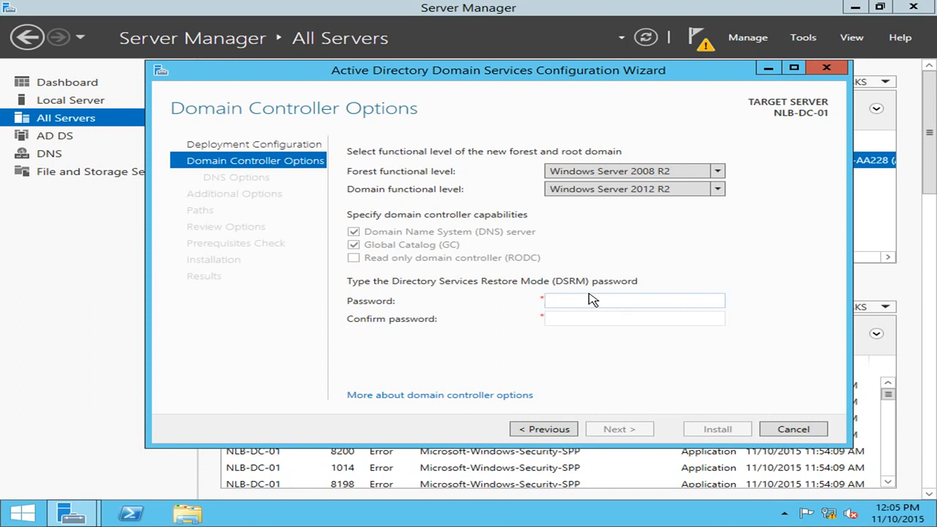
Step: Enter and confirm the Directory Services Restore Mode (DSRM) password and proceed to the DNS options
{"action": "type", "text": "P"}
{"action": "key", "text": "Tab"}
{"action": "type", "text": "rd"}
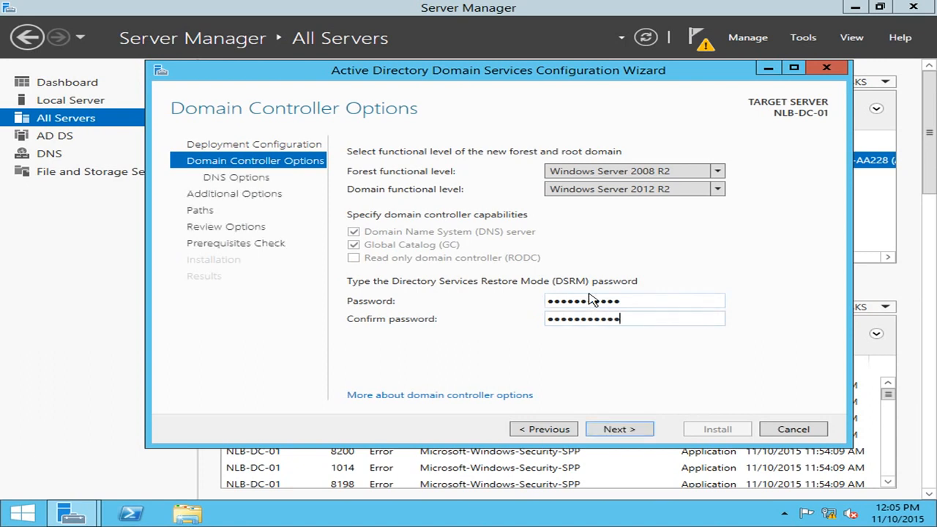
{"action": "left_click", "coordinate": [639, 429]}
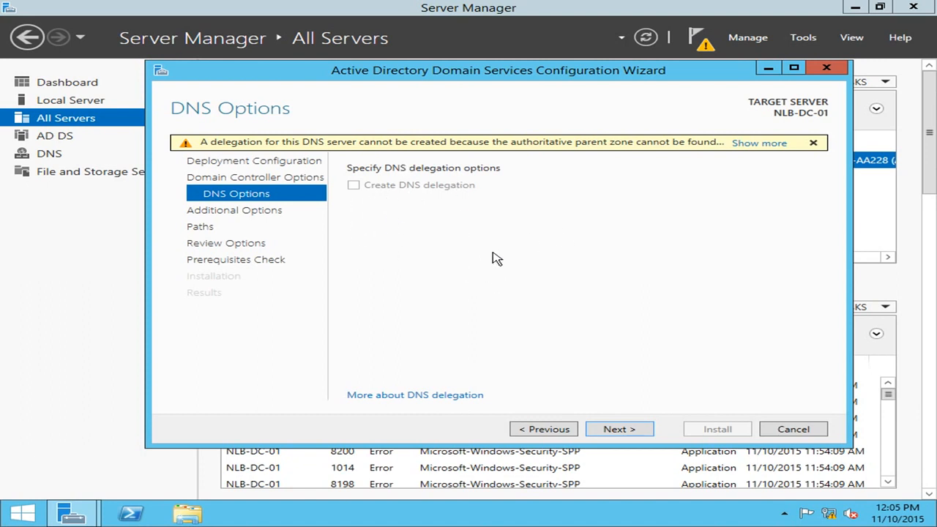
Step: Accept the DNS options, the NetBIOS domain name NLBLAB and the default AD DS folder paths, proceeding to the options review
{"action": "left_click", "coordinate": [618, 429]}
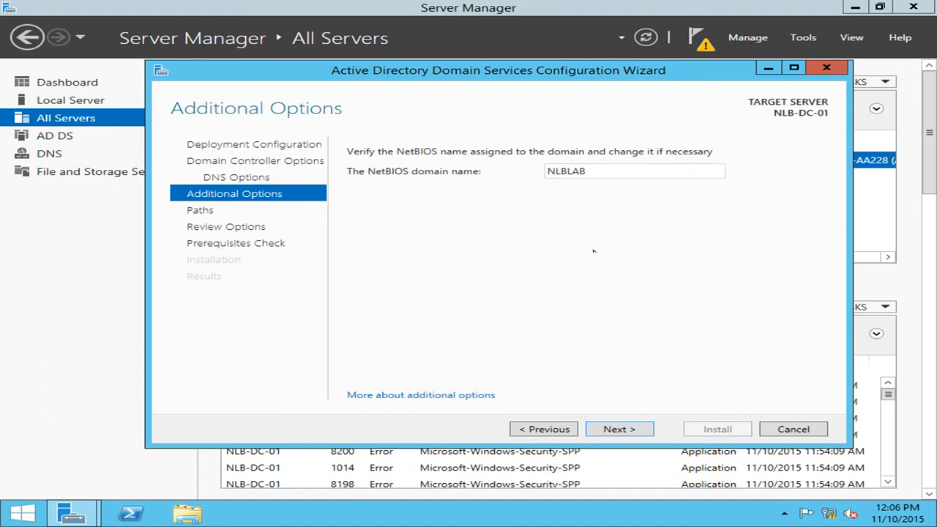
{"action": "left_click", "coordinate": [611, 434]}
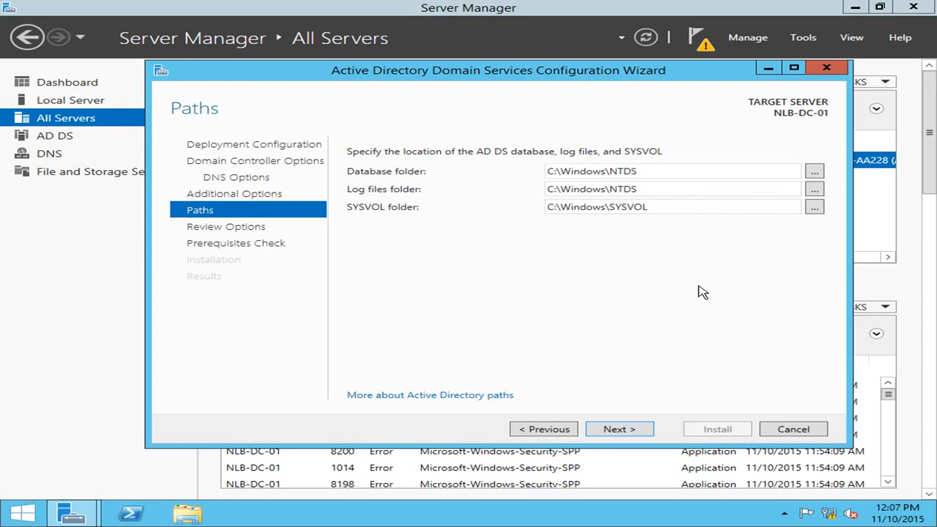
{"action": "left_click", "coordinate": [621, 432]}
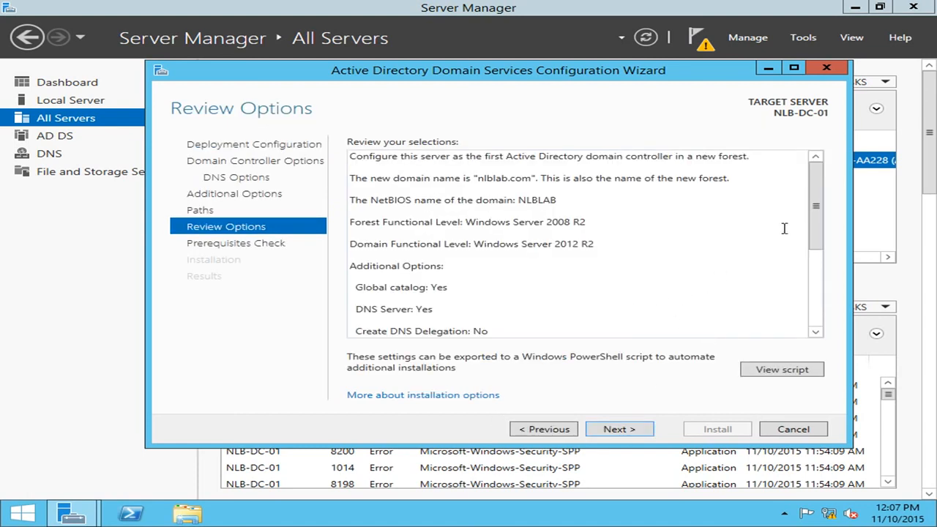
Step: Examine the Windows PowerShell deployment script generated from the chosen settings and close it
{"action": "left_click_drag", "start_coordinate": [816, 209], "coordinate": [807, 167]}
{"action": "left_click", "coordinate": [761, 372]}
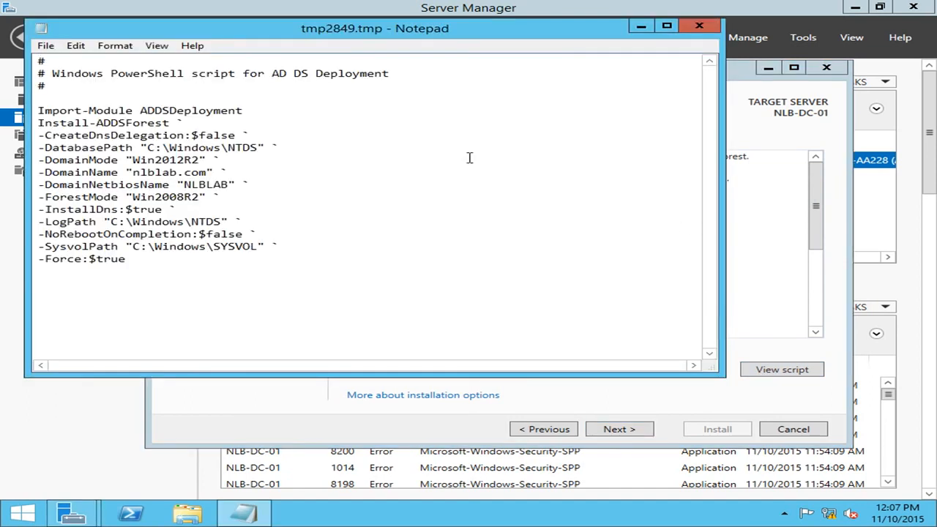
{"action": "left_click_drag", "start_coordinate": [183, 271], "coordinate": [35, 111]}
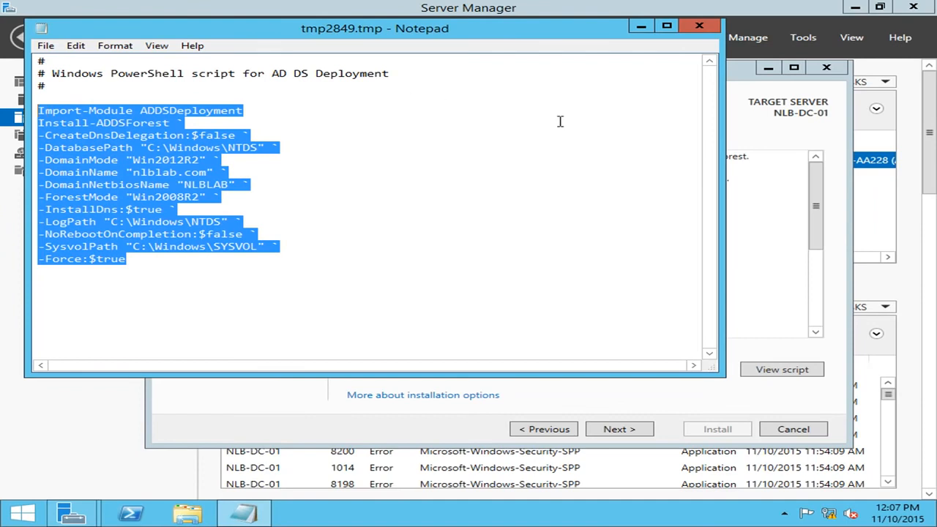
{"action": "left_click", "coordinate": [182, 271]}
{"action": "left_click_drag", "start_coordinate": [136, 260], "coordinate": [13, 107]}
{"action": "left_click", "coordinate": [699, 28]}
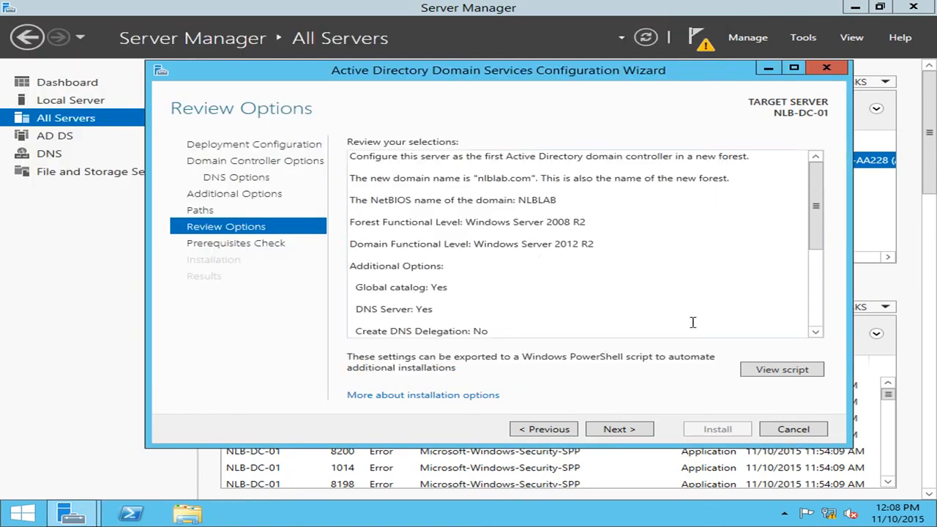
Step: Review the full list of domain controller selections and proceed to the prerequisites check
{"action": "key", "text": "ctrl+a"}
{"action": "scroll", "coordinate": [692, 309], "scroll_direction": "down", "scroll_amount": 3}
{"action": "left_click", "coordinate": [574, 319]}
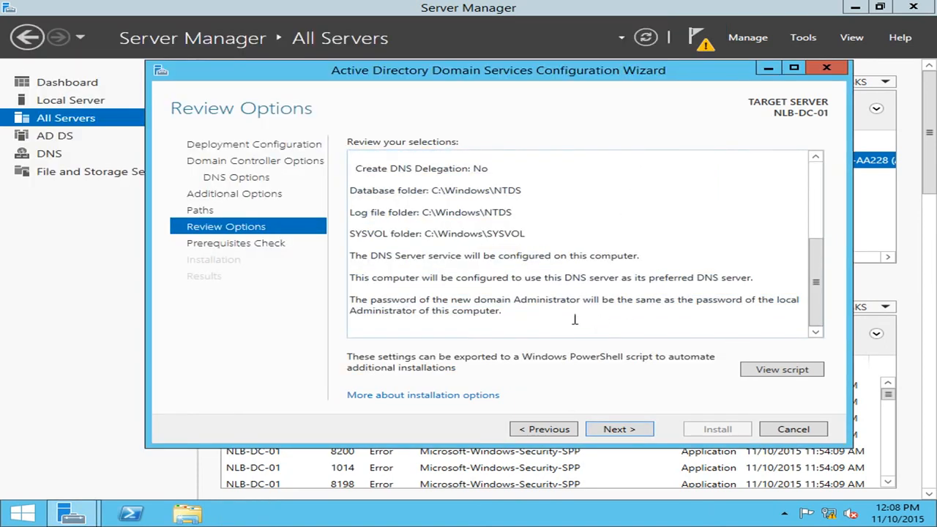
{"action": "scroll", "coordinate": [563, 302], "scroll_direction": "up", "scroll_amount": 3}
{"action": "scroll", "coordinate": [592, 305], "scroll_direction": "down", "scroll_amount": 5}
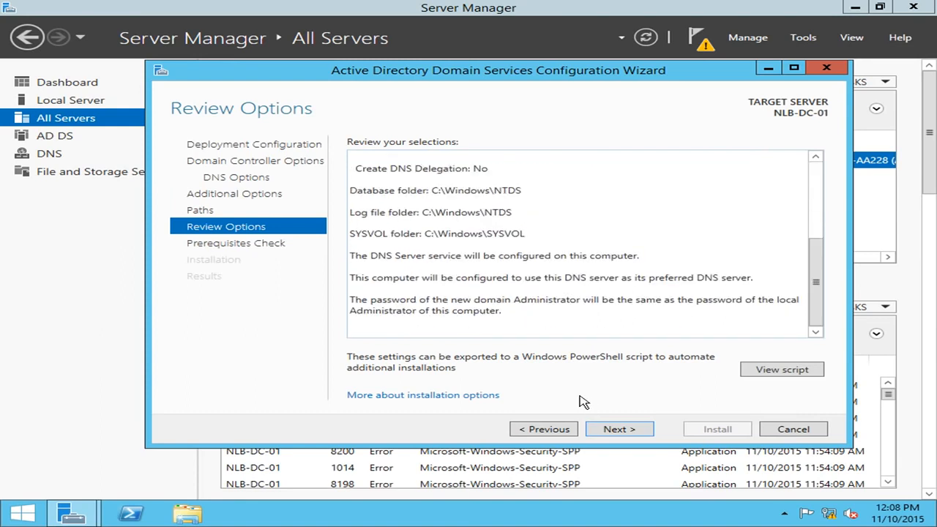
{"action": "left_click", "coordinate": [621, 429]}
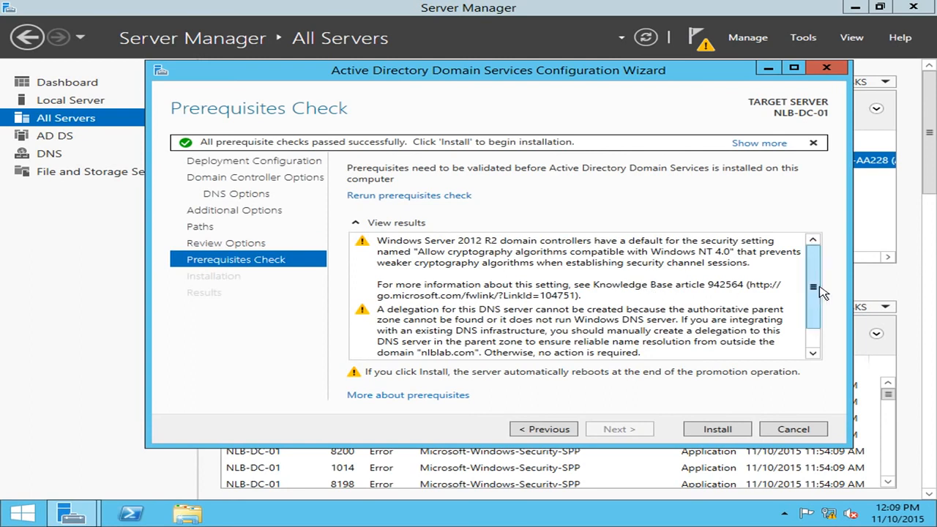
Step: Review the prerequisites check results and start installing Active Directory Domain Services to promote the server
{"action": "scroll", "coordinate": [825, 322], "scroll_direction": "down", "scroll_amount": 1}
{"action": "scroll", "coordinate": [829, 314], "scroll_direction": "up", "scroll_amount": 1}
{"action": "scroll", "coordinate": [827, 294], "scroll_direction": "down", "scroll_amount": 1}
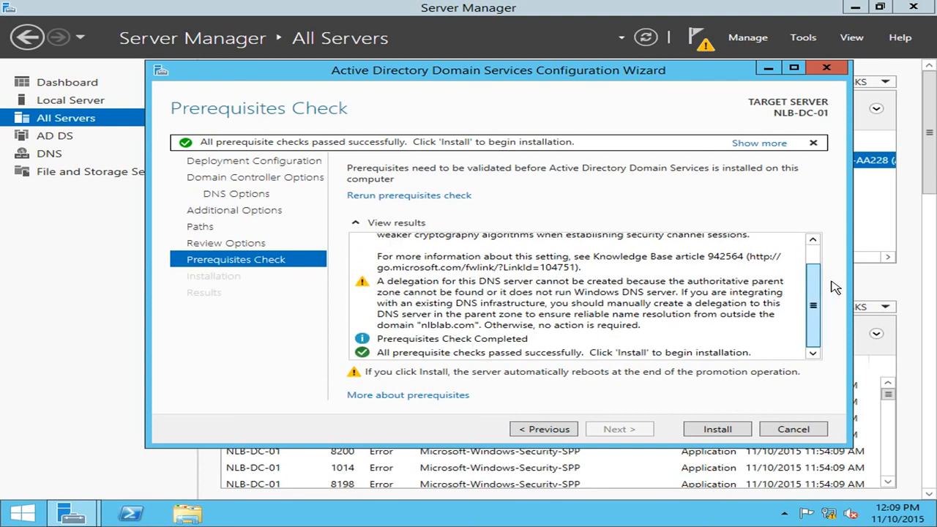
{"action": "scroll", "coordinate": [833, 289], "scroll_direction": "up", "scroll_amount": 1}
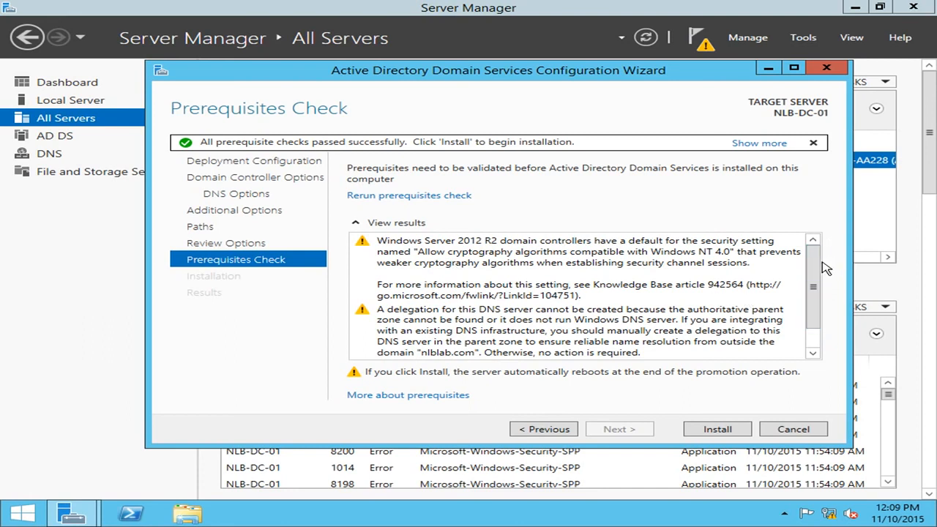
{"action": "scroll", "coordinate": [825, 282], "scroll_direction": "down", "scroll_amount": 1}
{"action": "scroll", "coordinate": [821, 292], "scroll_direction": "up", "scroll_amount": 1}
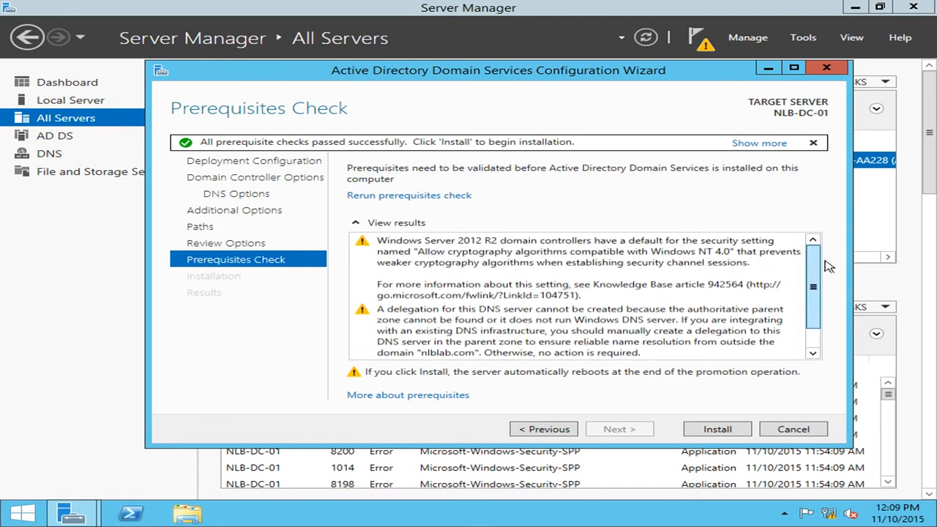
{"action": "scroll", "coordinate": [827, 266], "scroll_direction": "down", "scroll_amount": 1}
{"action": "scroll", "coordinate": [824, 289], "scroll_direction": "up", "scroll_amount": 1}
{"action": "scroll", "coordinate": [824, 289], "scroll_direction": "down", "scroll_amount": 1}
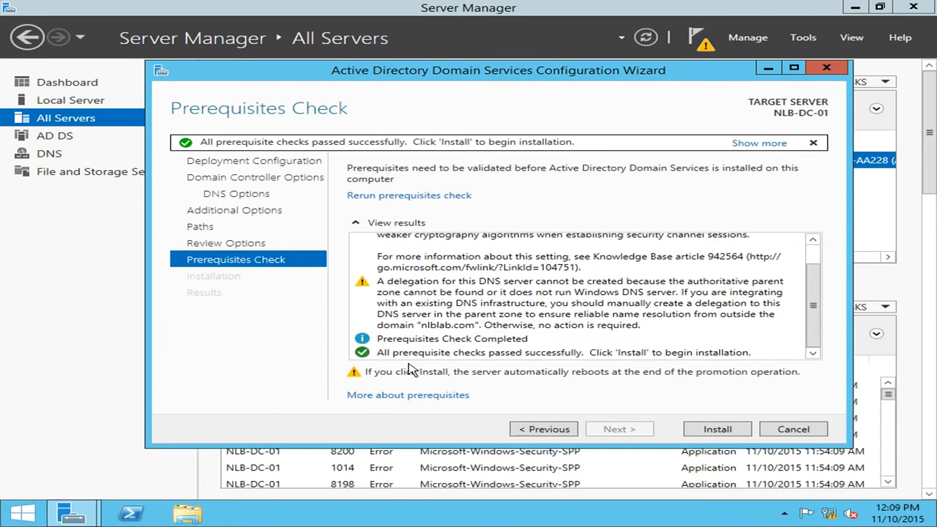
{"action": "scroll", "coordinate": [812, 307], "scroll_direction": "up", "scroll_amount": 1}
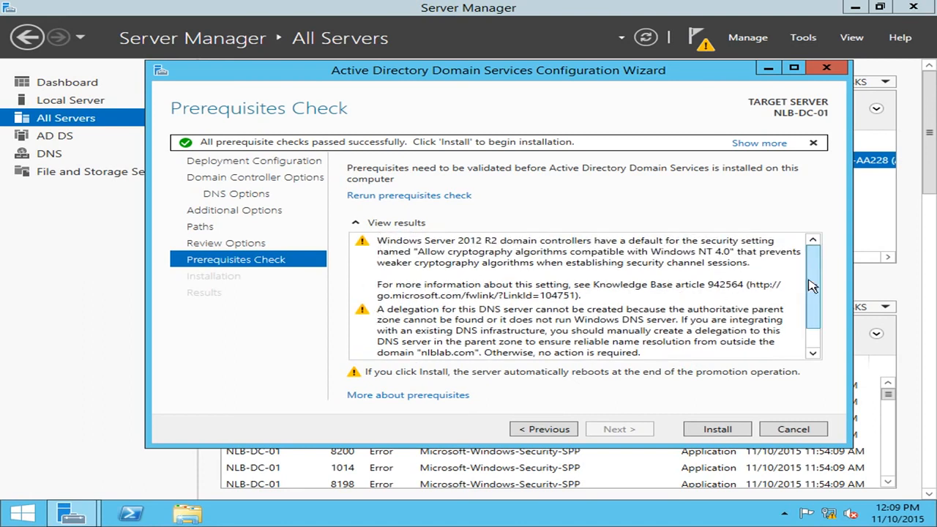
{"action": "scroll", "coordinate": [750, 298], "scroll_direction": "down", "scroll_amount": 1}
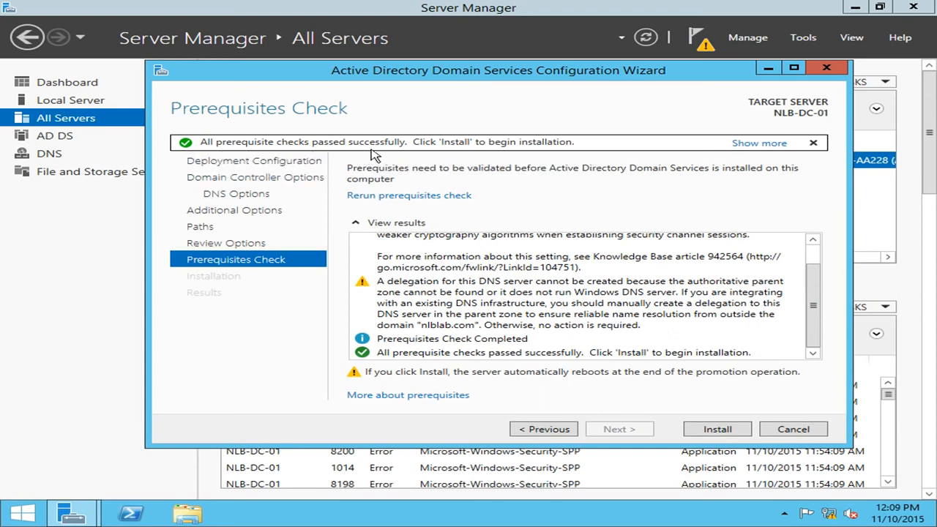
{"action": "left_click", "coordinate": [739, 431]}
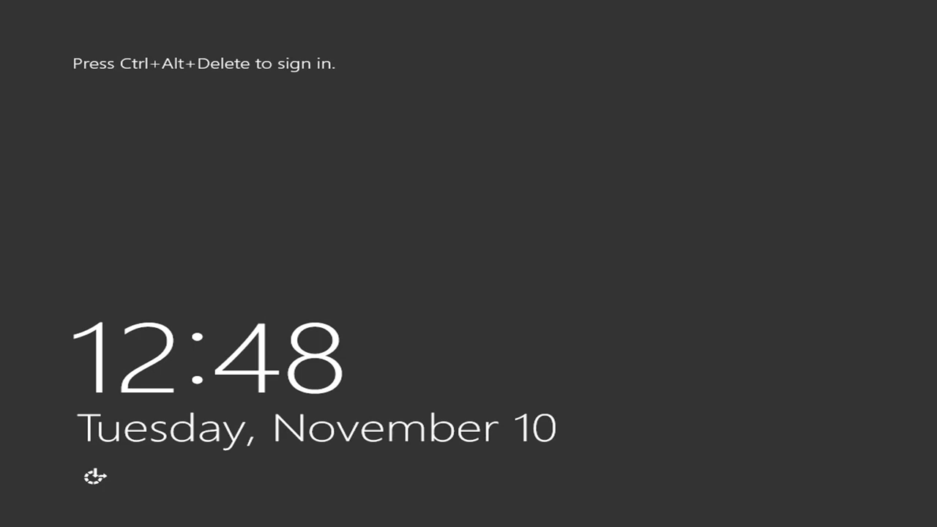
Step: Sign in to the restarted server as NLBLAB\Administrator with the account password
{"action": "key", "text": "ctrl+alt+Delete"}
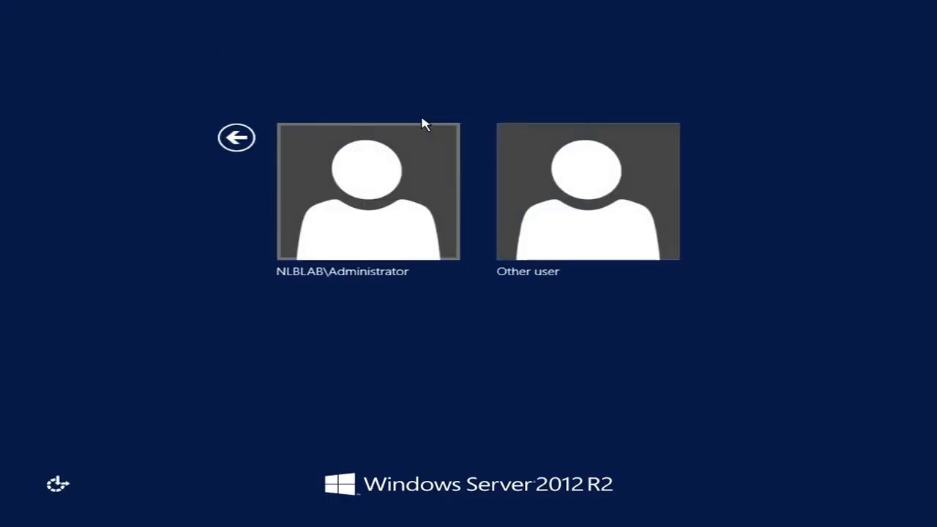
{"action": "left_click", "coordinate": [402, 171]}
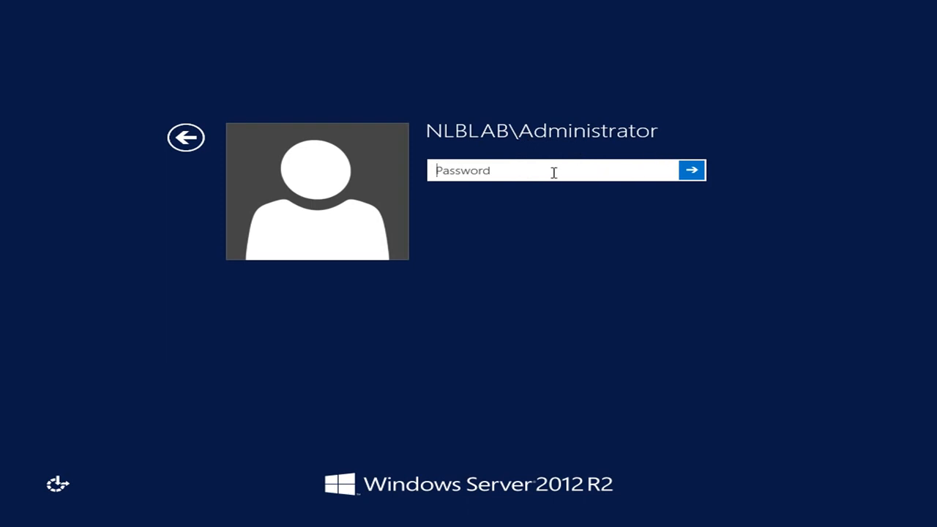
{"action": "type", "text": "••••••••••••"}
{"action": "key", "text": "Return"}
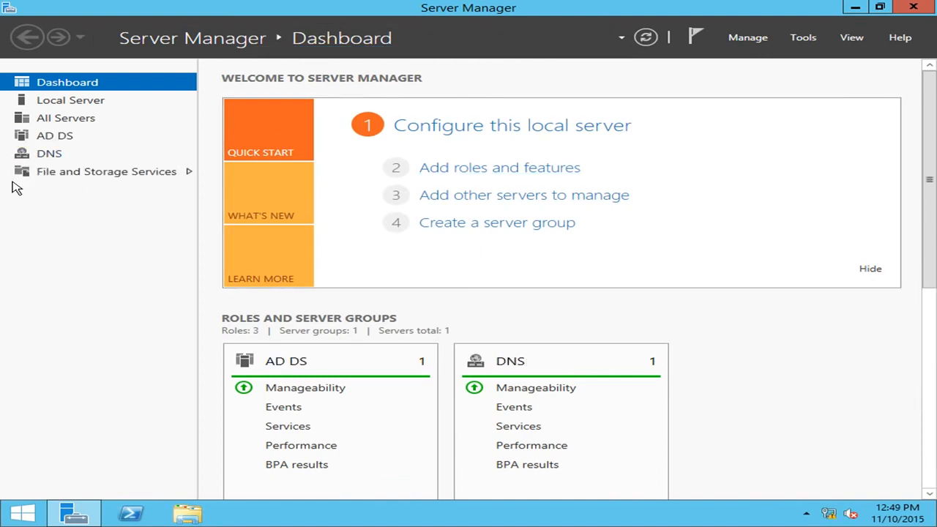
Step: Examine the servers, events and services listed for the AD DS role in Server Manager
{"action": "left_click", "coordinate": [57, 141]}
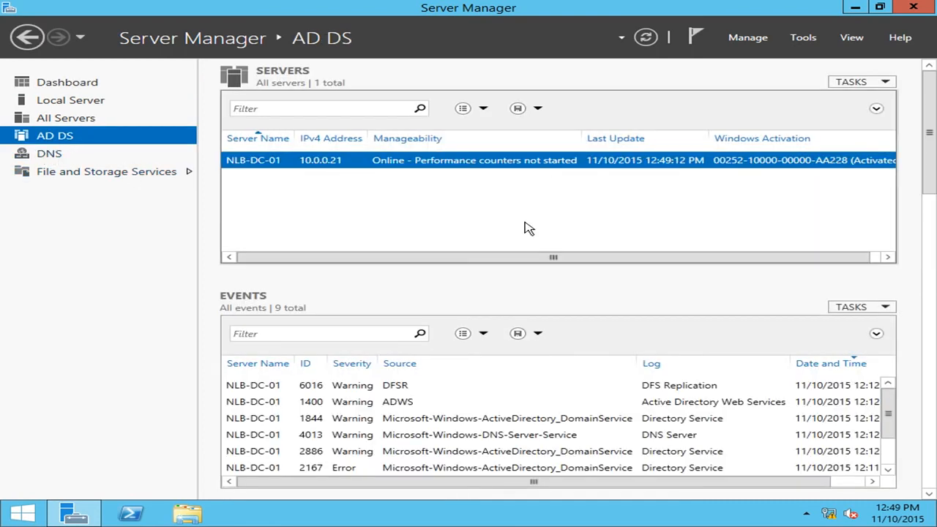
{"action": "left_click_drag", "start_coordinate": [929, 133], "coordinate": [929, 167]}
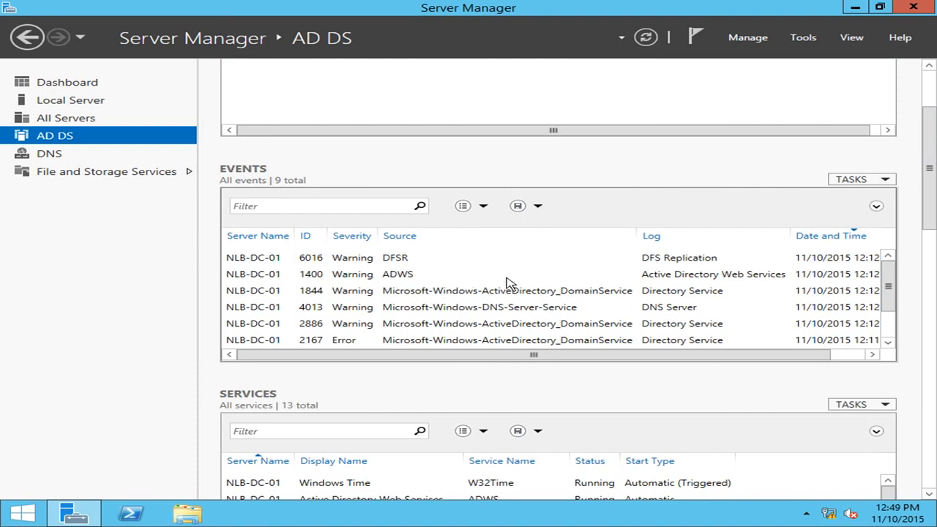
{"action": "scroll", "coordinate": [921, 196], "scroll_direction": "down", "scroll_amount": 1}
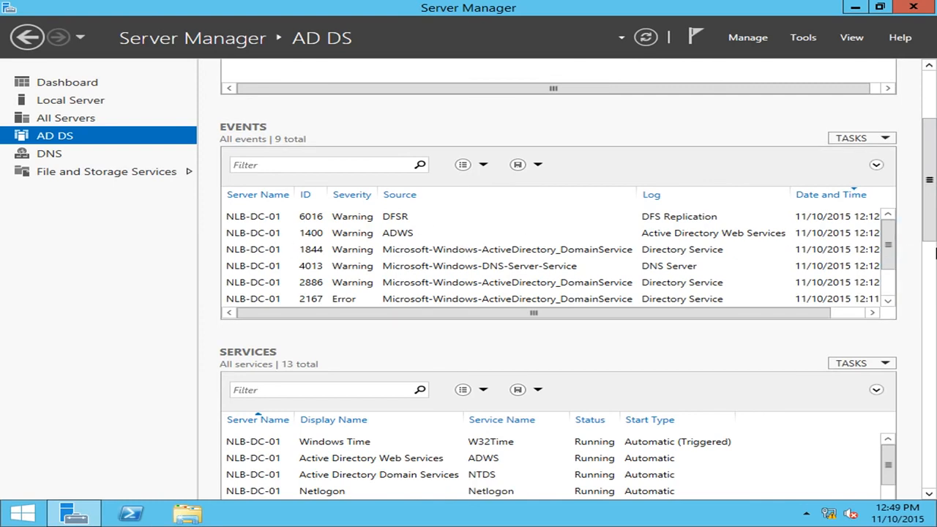
{"action": "scroll", "coordinate": [930, 260], "scroll_direction": "down", "scroll_amount": 4}
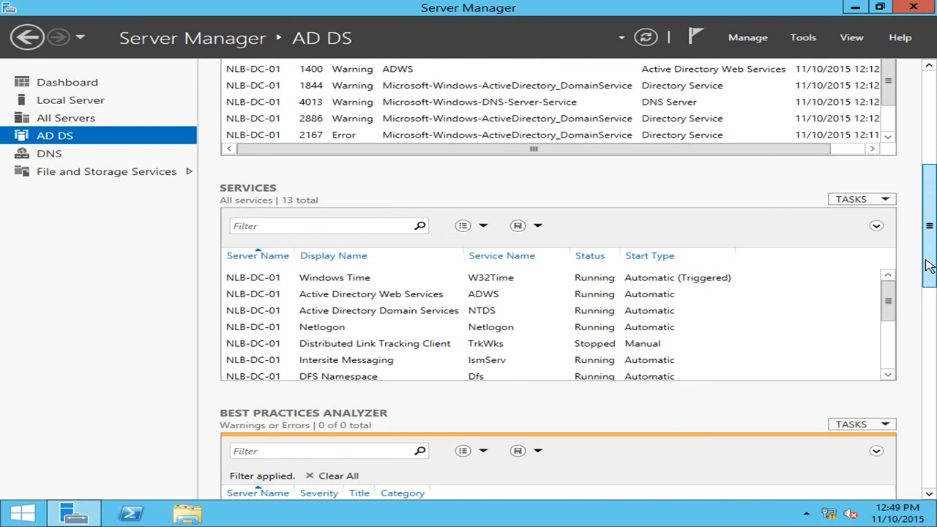
{"action": "left_click_drag", "start_coordinate": [890, 291], "coordinate": [899, 268]}
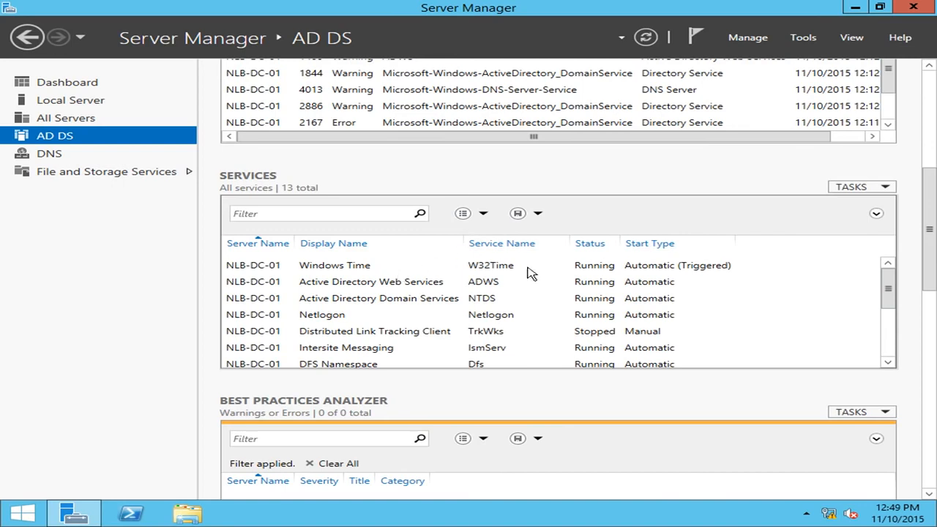
{"action": "left_click_drag", "start_coordinate": [925, 272], "coordinate": [927, 132]}
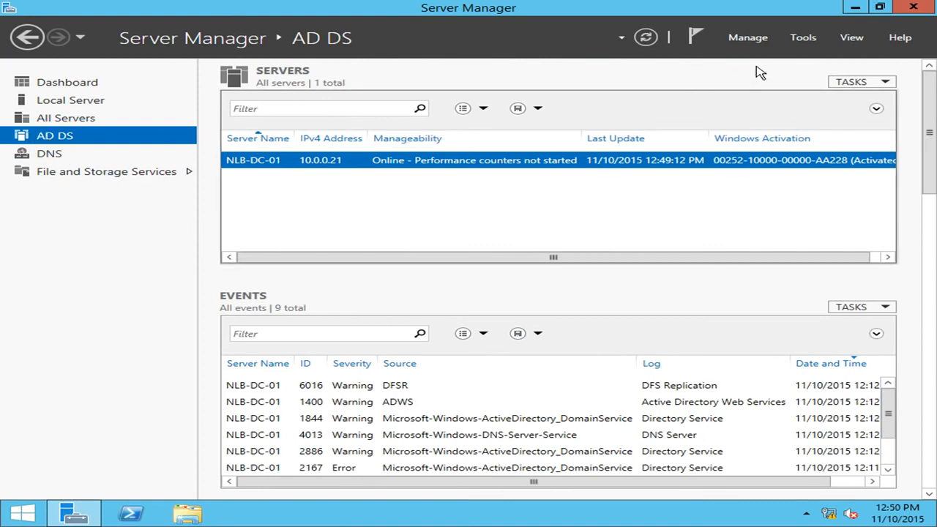
Step: Bring up the list of administration tools available on the domain controller
{"action": "left_click", "coordinate": [803, 38]}
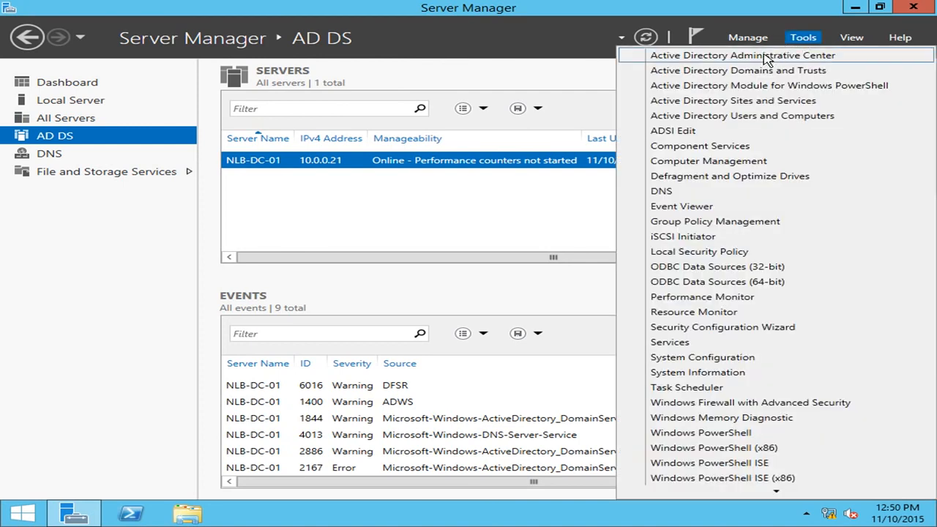